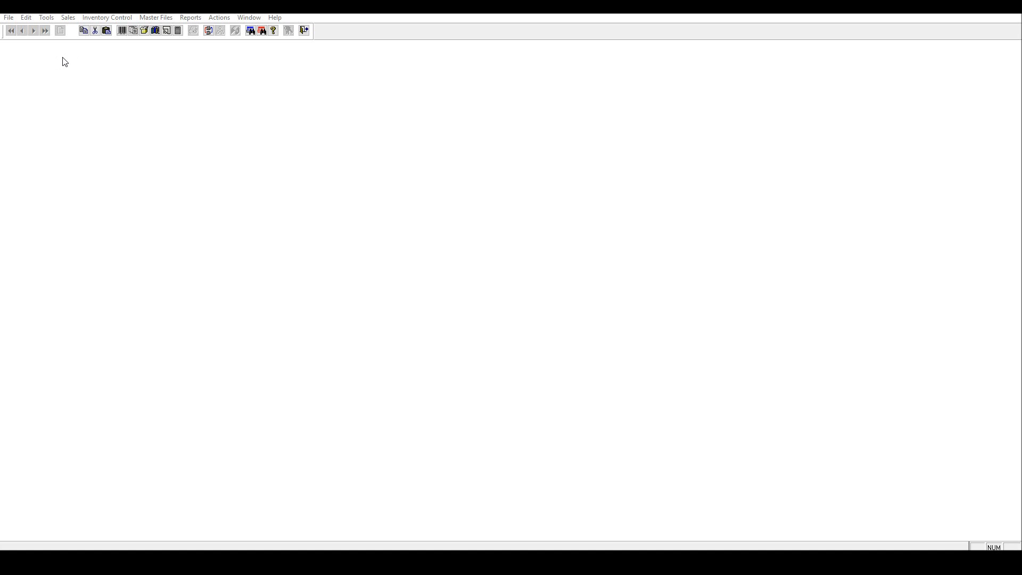
Step: Open the Physical Inventory list and set its status filter to Open
left_click(70, 20)
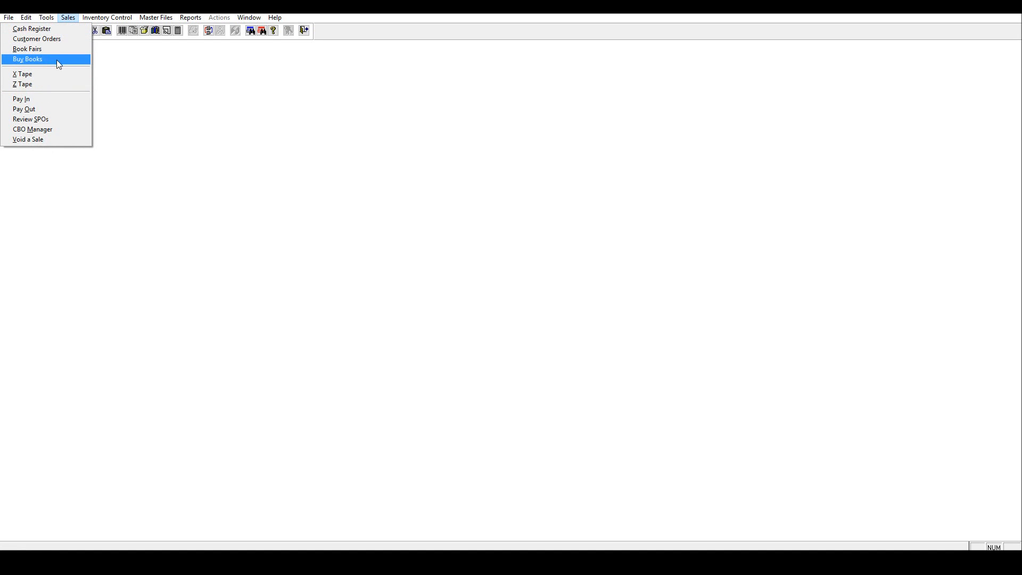
mouse_move(106, 17)
left_click(56, 136)
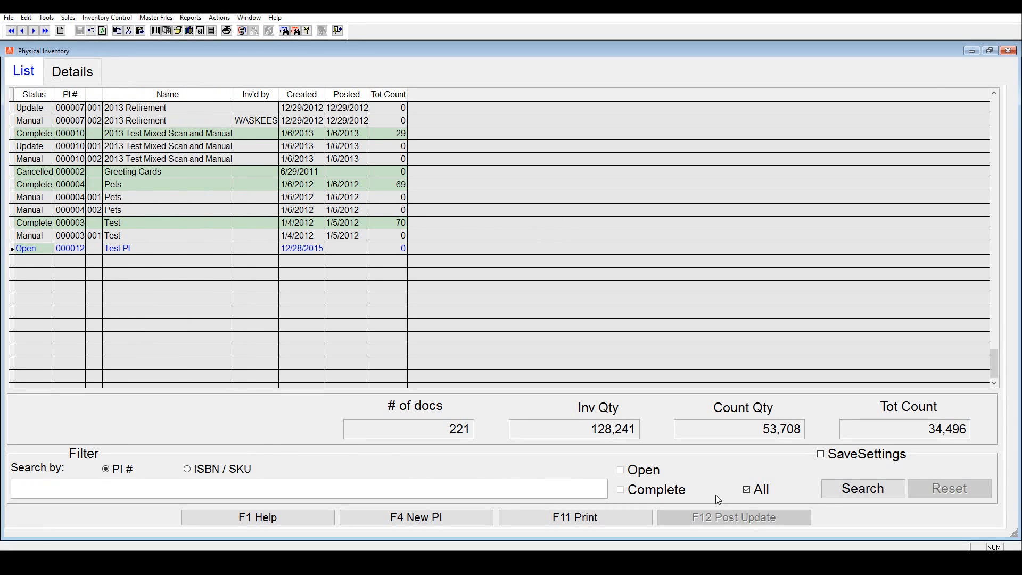
left_click(621, 469)
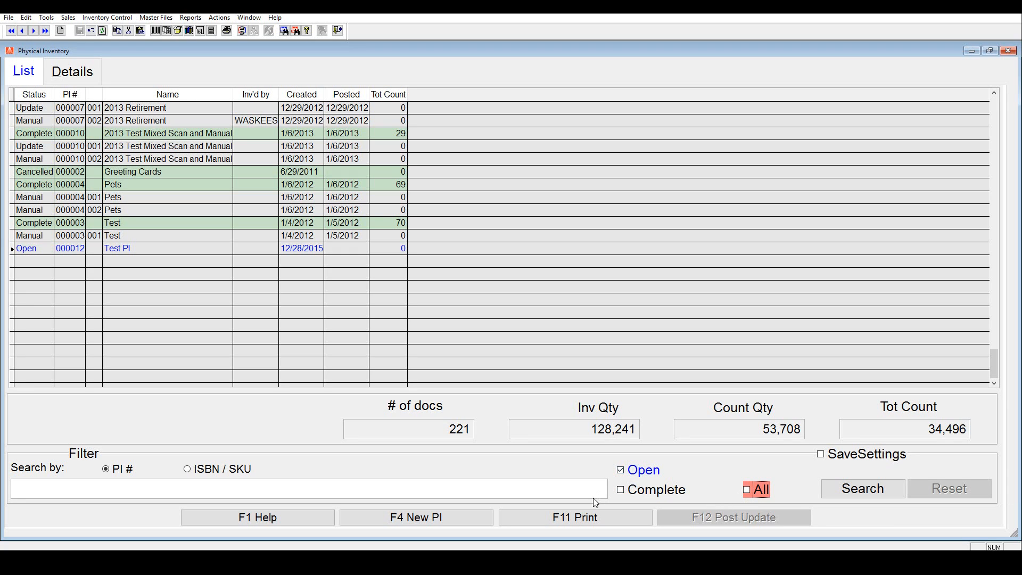
Step: Start a new physical inventory alongside the one in progress and name it FullPI-2015
left_click(422, 517)
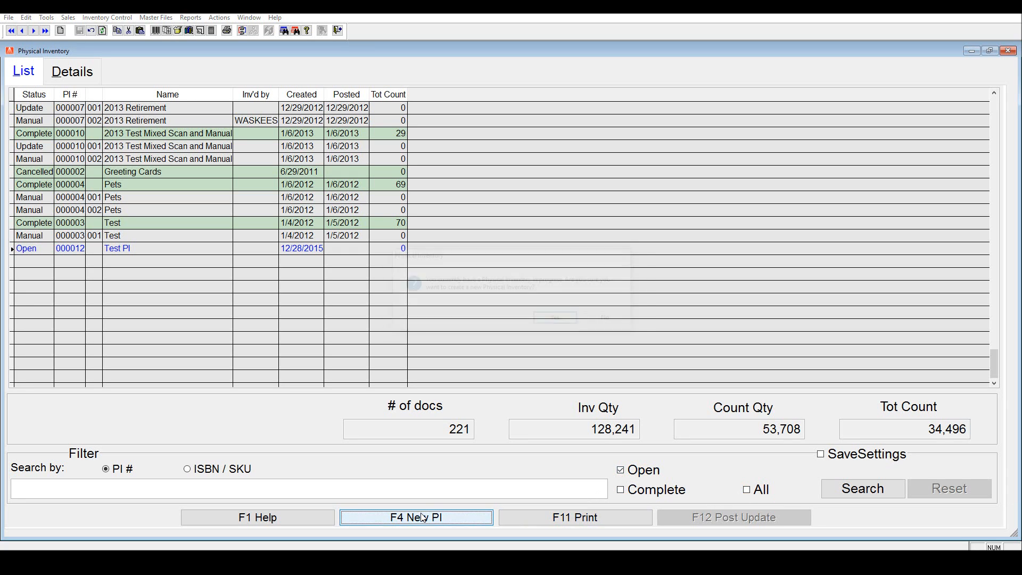
left_click(551, 321)
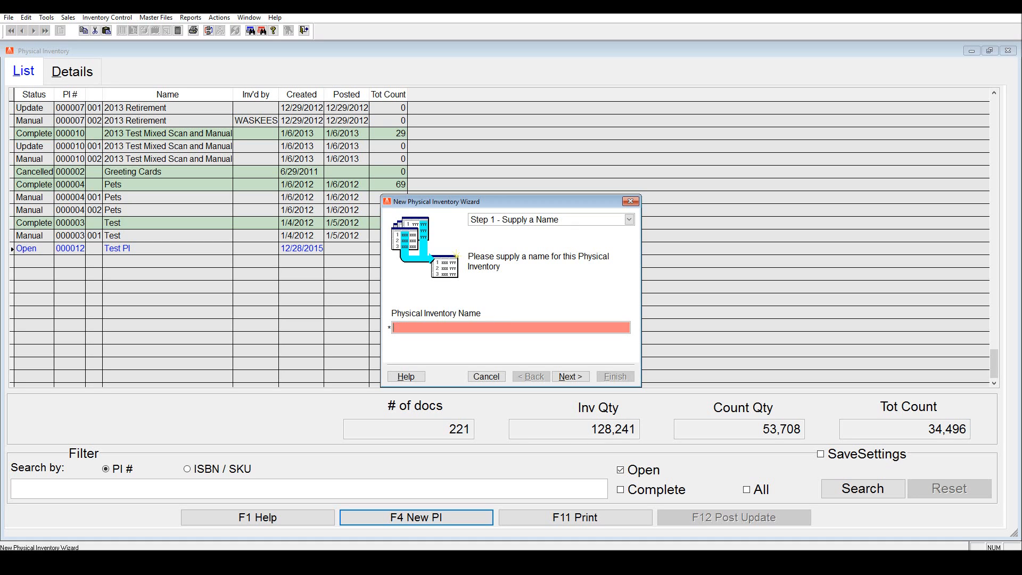
type("FullPI-2015")
left_click(571, 377)
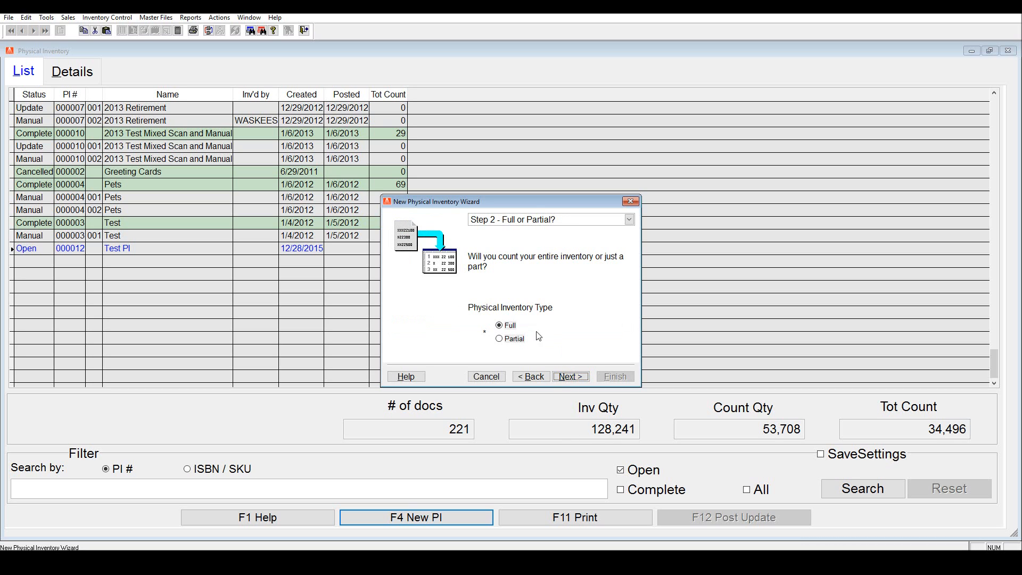
Step: Set the new physical inventory's type to Full
left_click(509, 339)
left_click(503, 326)
left_click(508, 339)
left_click(502, 327)
left_click(570, 377)
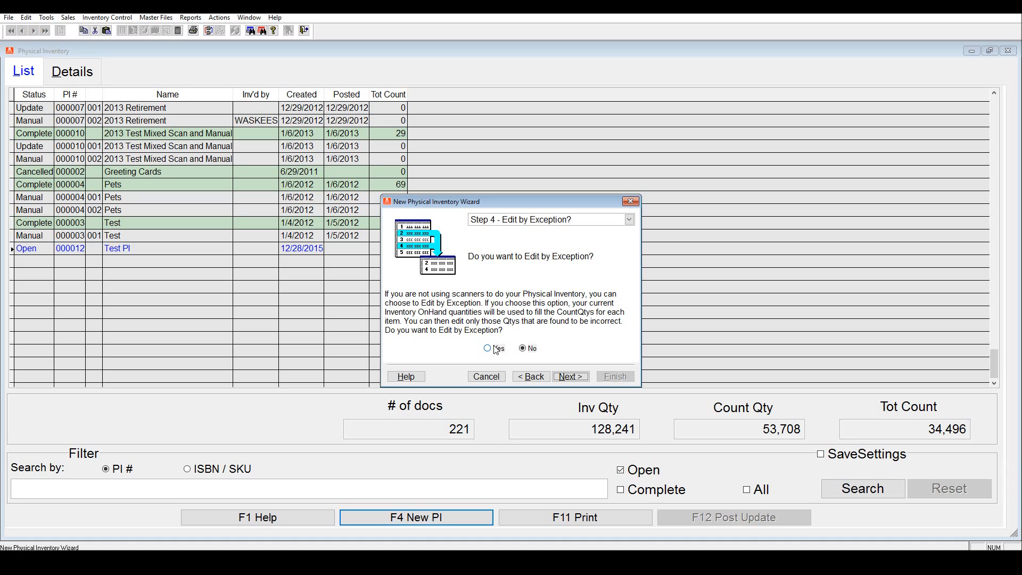
Step: Enable Edit by Exception for the new inventory, finish creating it, and dismiss the report options
left_click(531, 350)
left_click(499, 350)
left_click(527, 350)
left_click(500, 352)
left_click(531, 352)
left_click(503, 351)
left_click(528, 352)
left_click(497, 350)
left_click(577, 378)
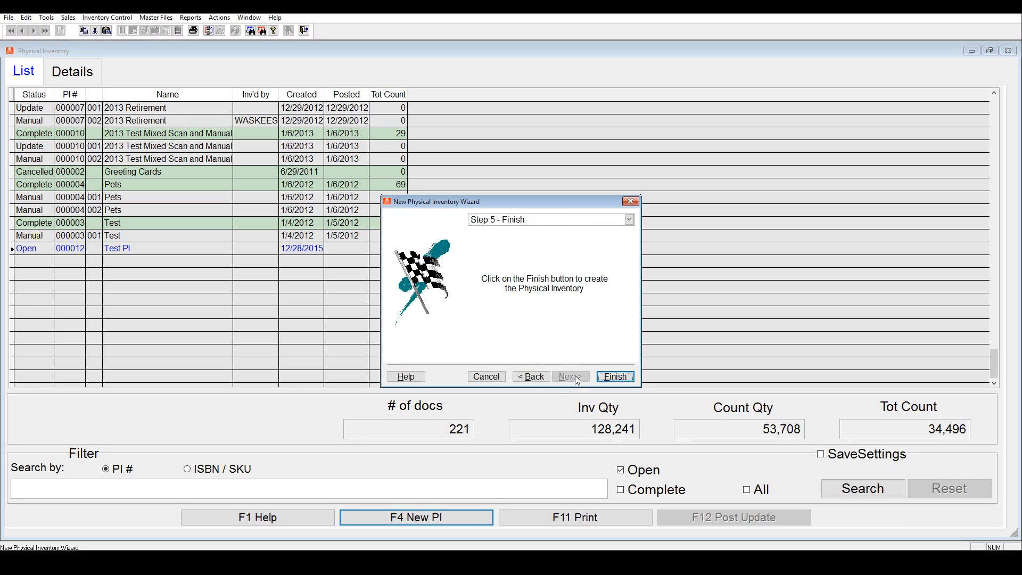
left_click(623, 379)
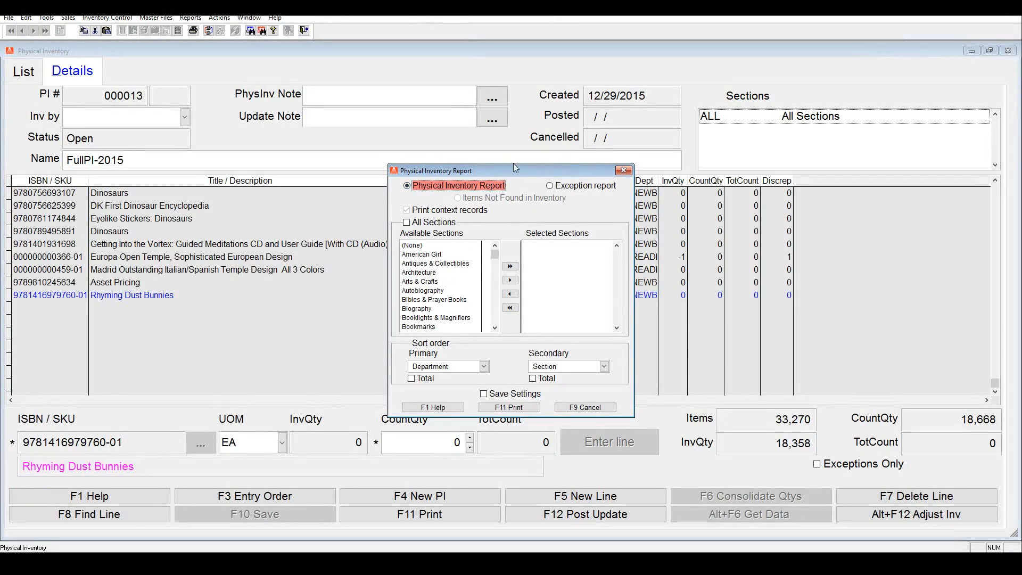
left_click(623, 170)
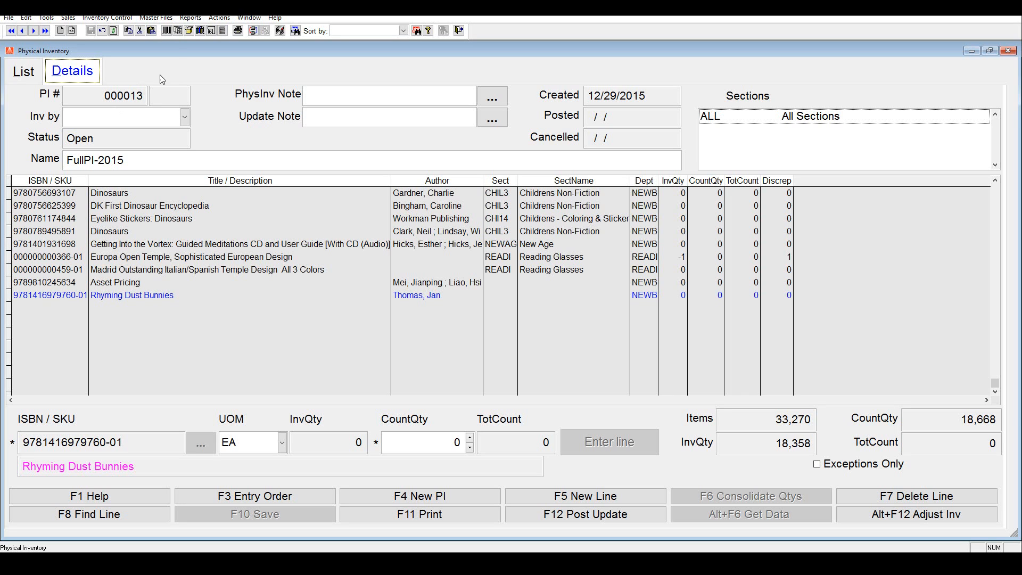
Step: Try to post a new scanning license code for the physical inventory, and close the license dialog
left_click(219, 18)
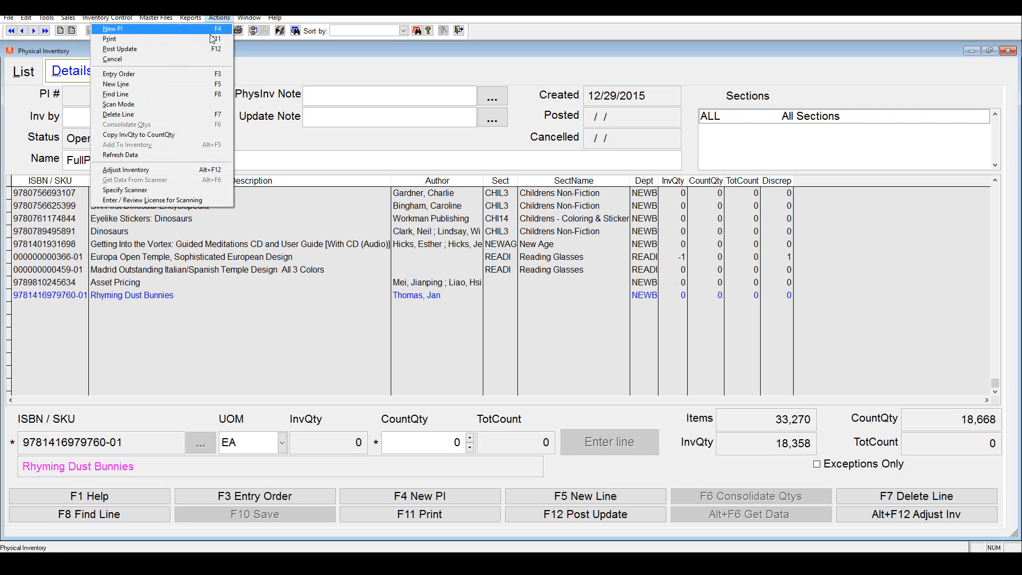
left_click(147, 201)
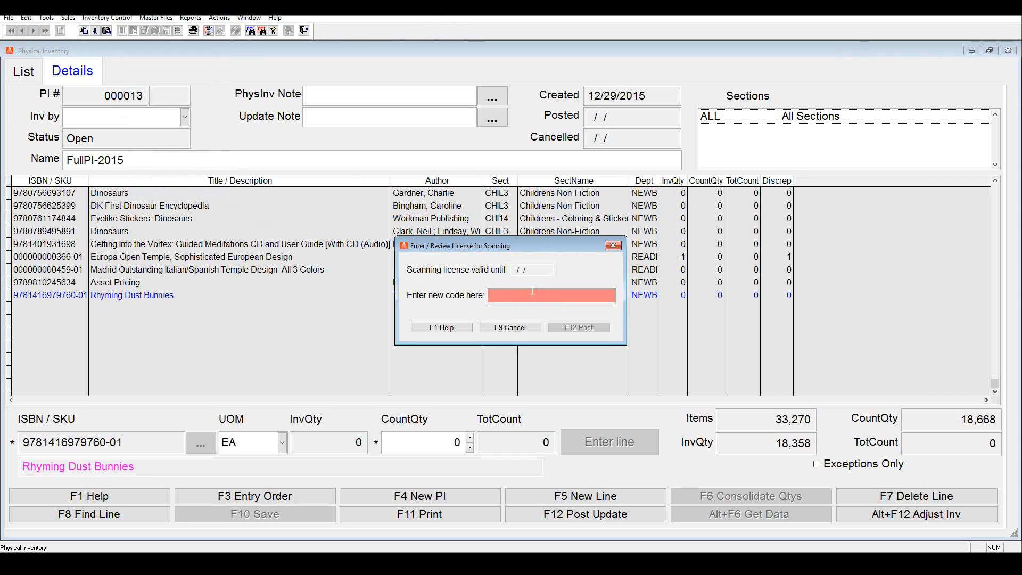
type("xxxxxxxxxxxxxxxxxxx")
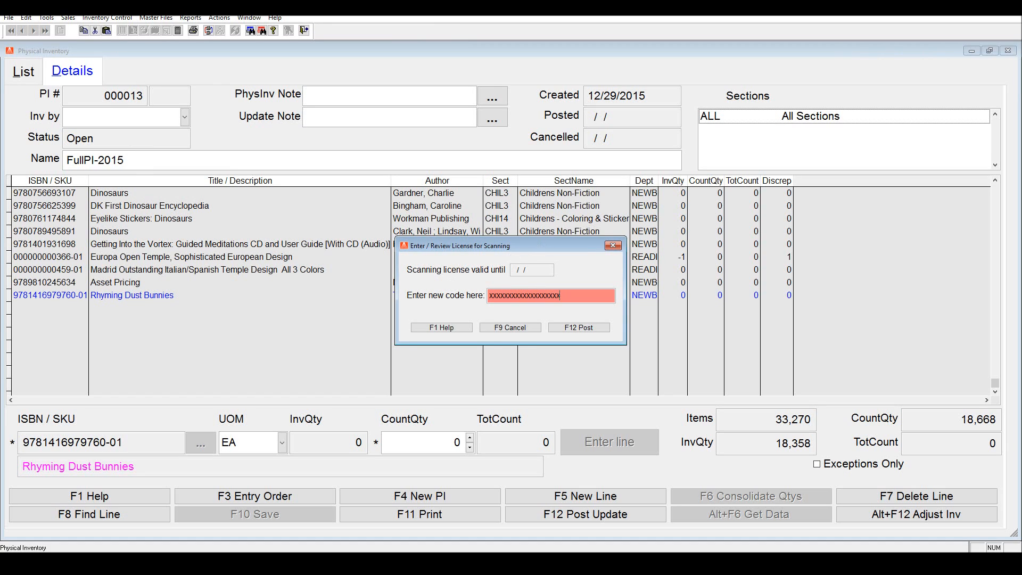
double_click(548, 296)
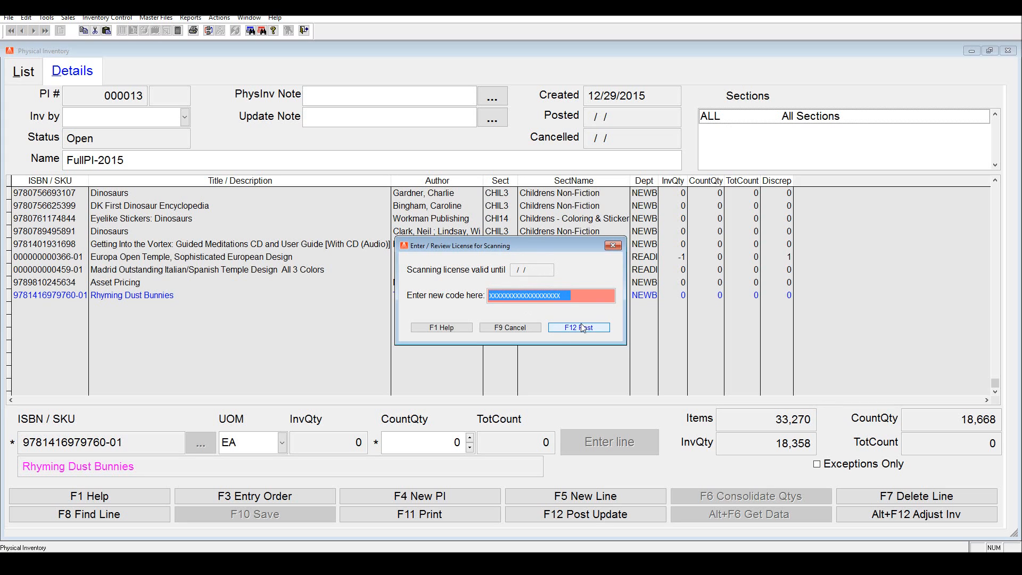
left_click(553, 328)
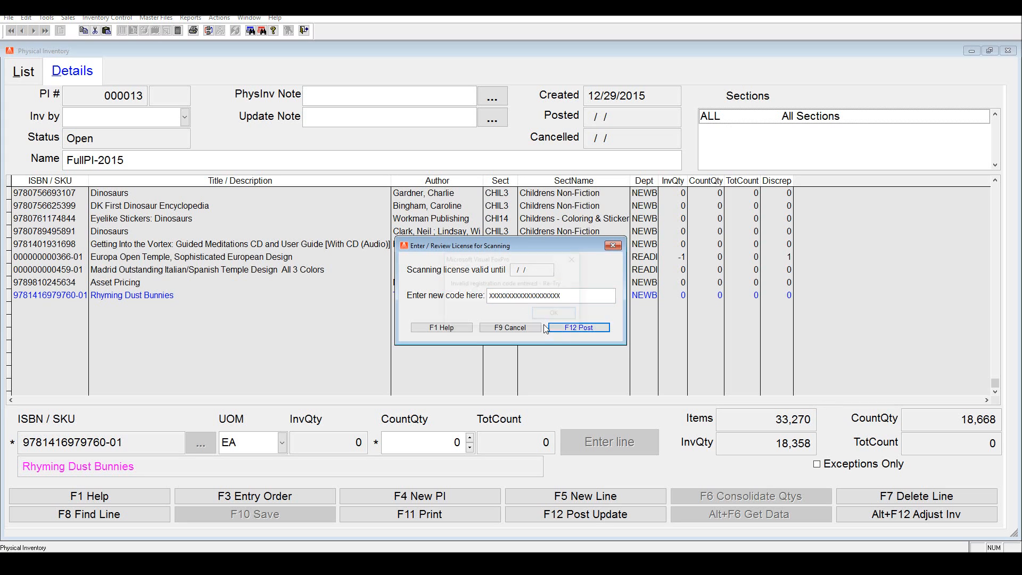
left_click(552, 315)
left_click(522, 327)
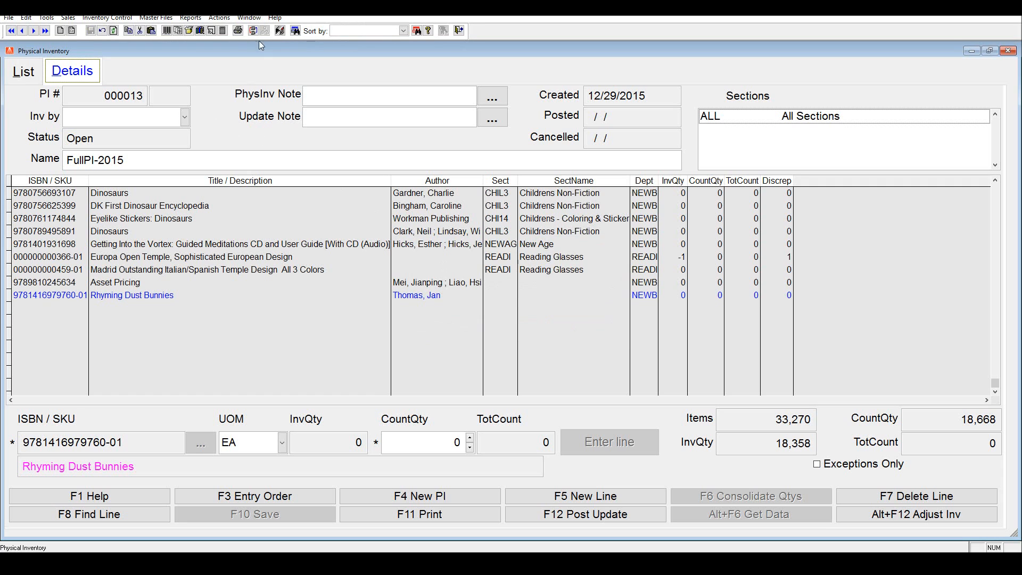
Step: Specify Symbol CS1504 as the scanner and save the setting
left_click(219, 18)
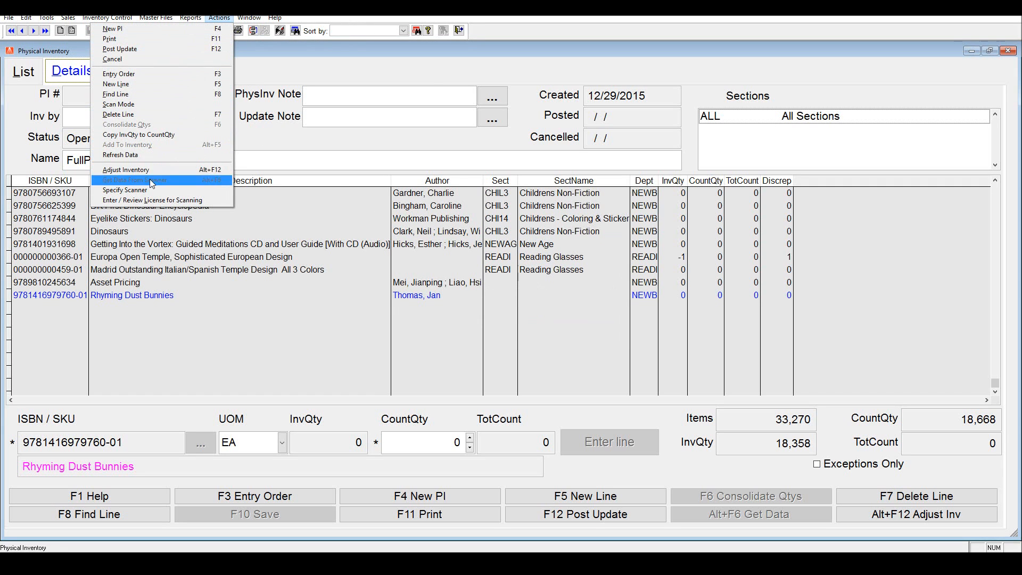
left_click(146, 191)
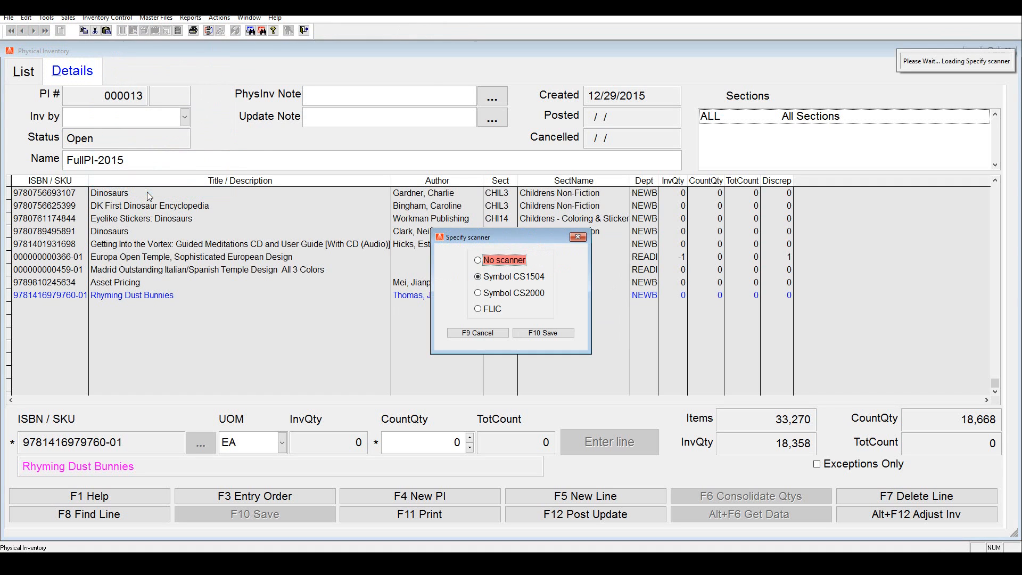
left_click(507, 277)
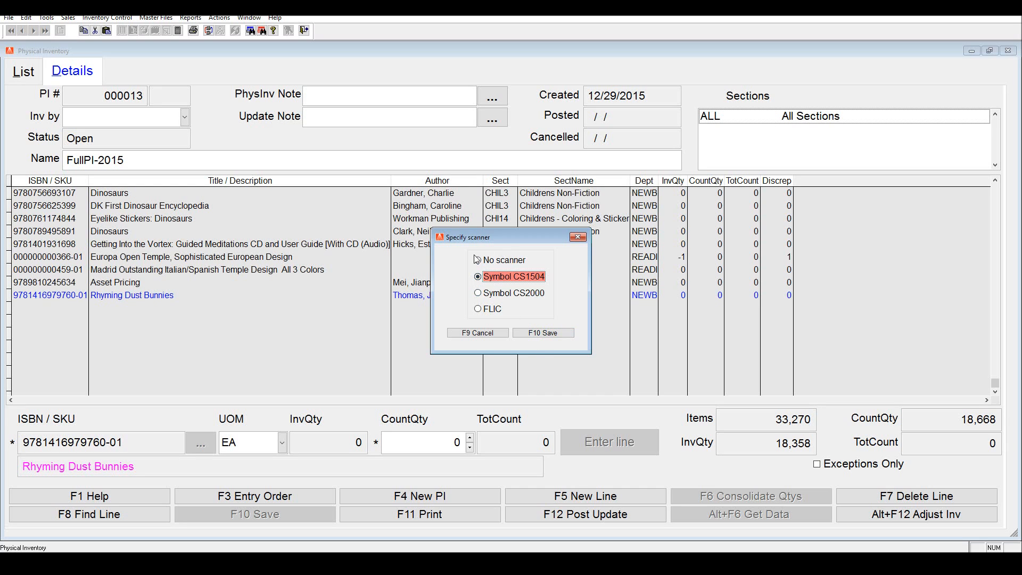
left_click(554, 337)
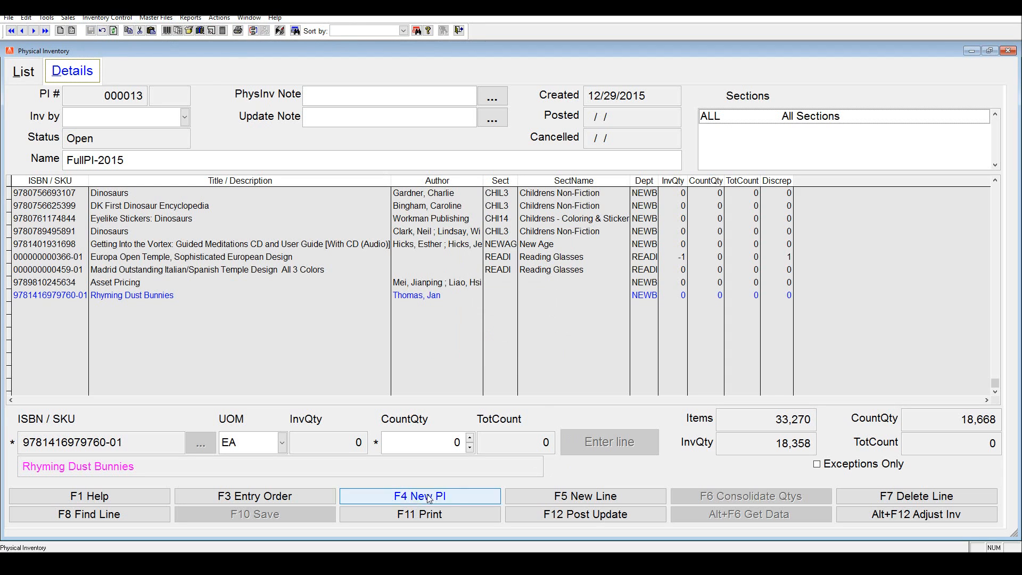
Step: Set up the Physical Inventory Report for FullPI-2015 to cover all sections
left_click(404, 513)
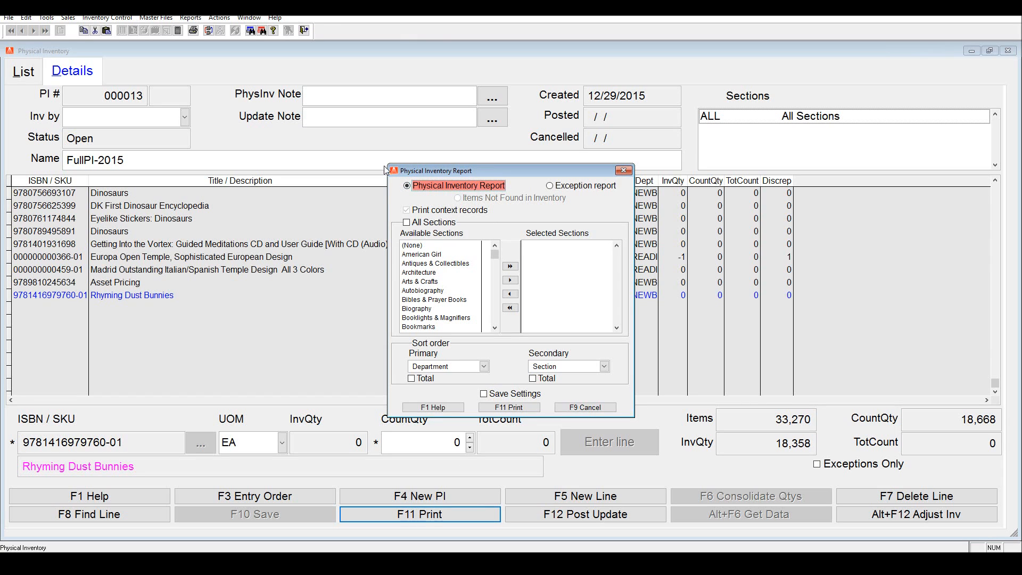
double_click(426, 256)
double_click(424, 257)
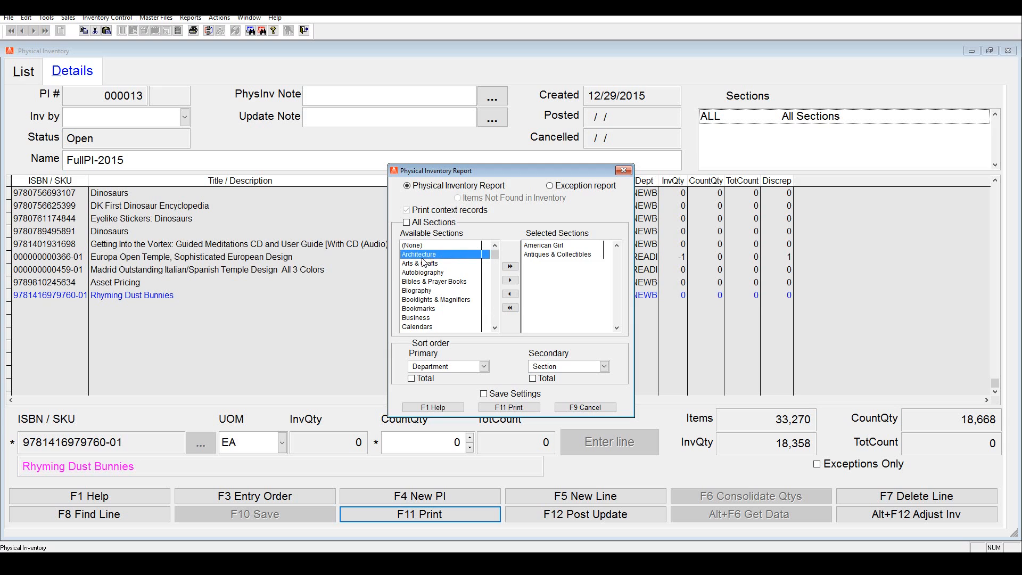
double_click(423, 257)
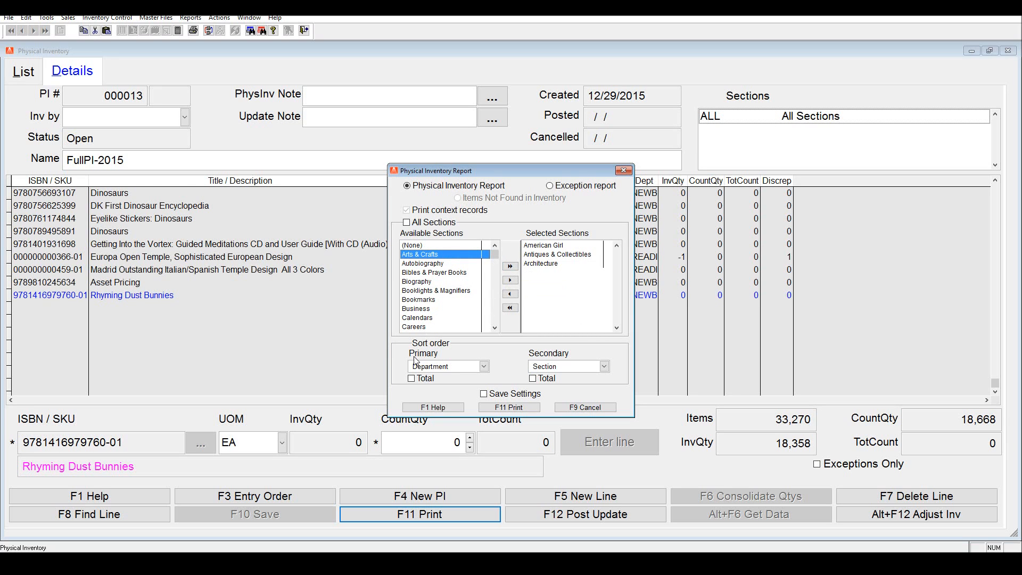
left_click(427, 222)
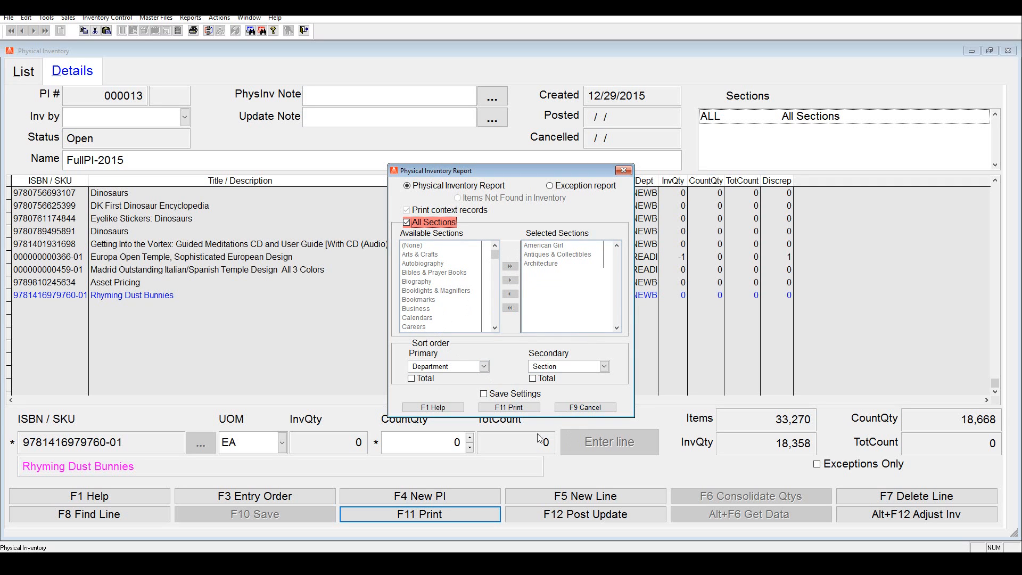
Step: Preview the all-sections Physical Inventory Report using the default printer, and close the preview and print dialog
left_click(522, 409)
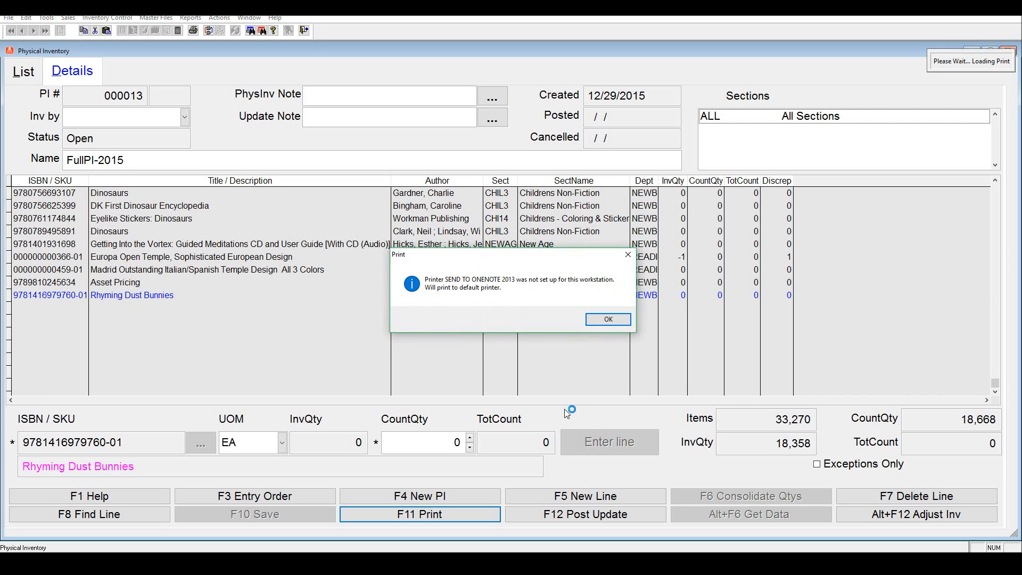
left_click(591, 322)
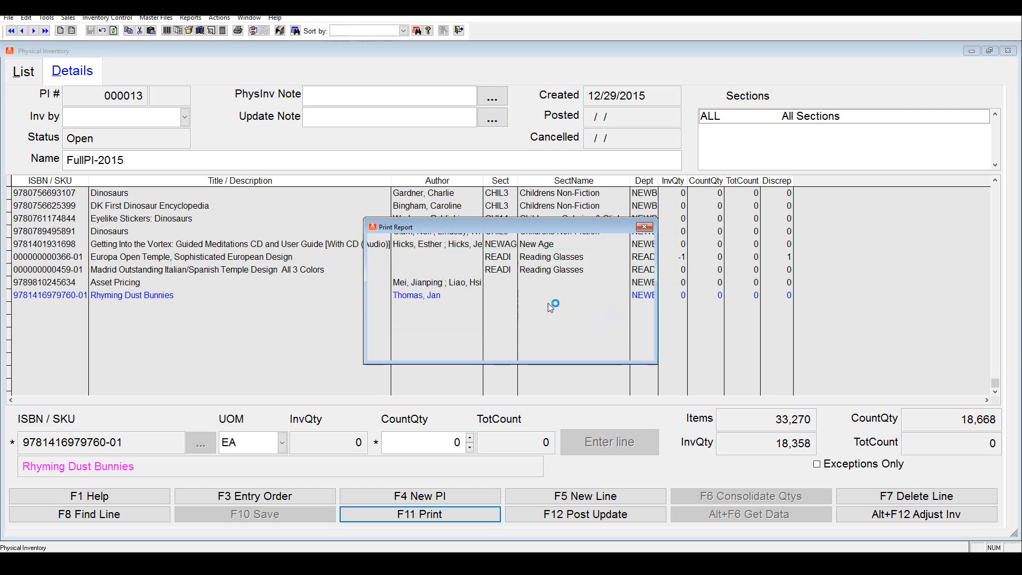
left_click(616, 273)
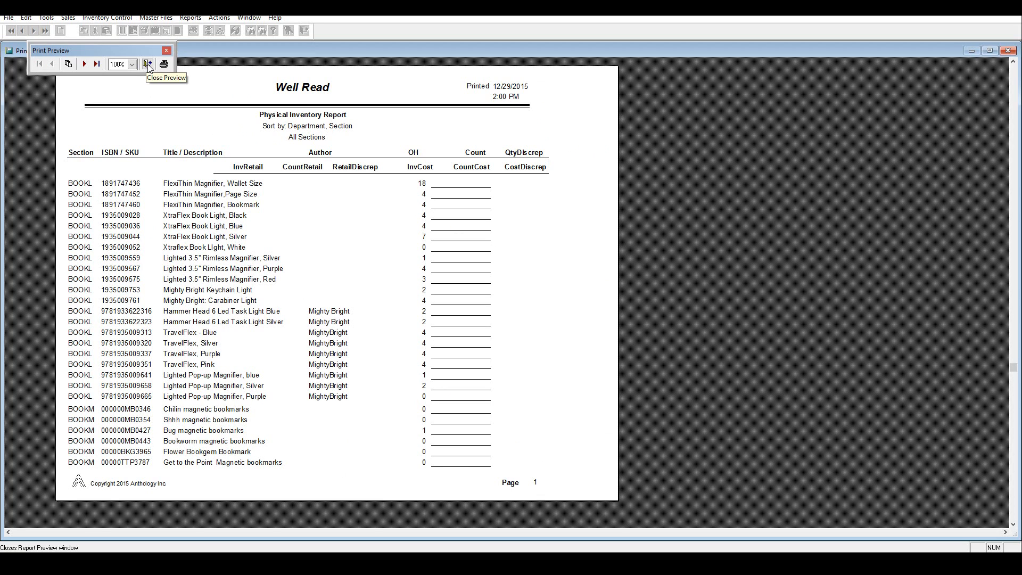
left_click(148, 64)
left_click(616, 292)
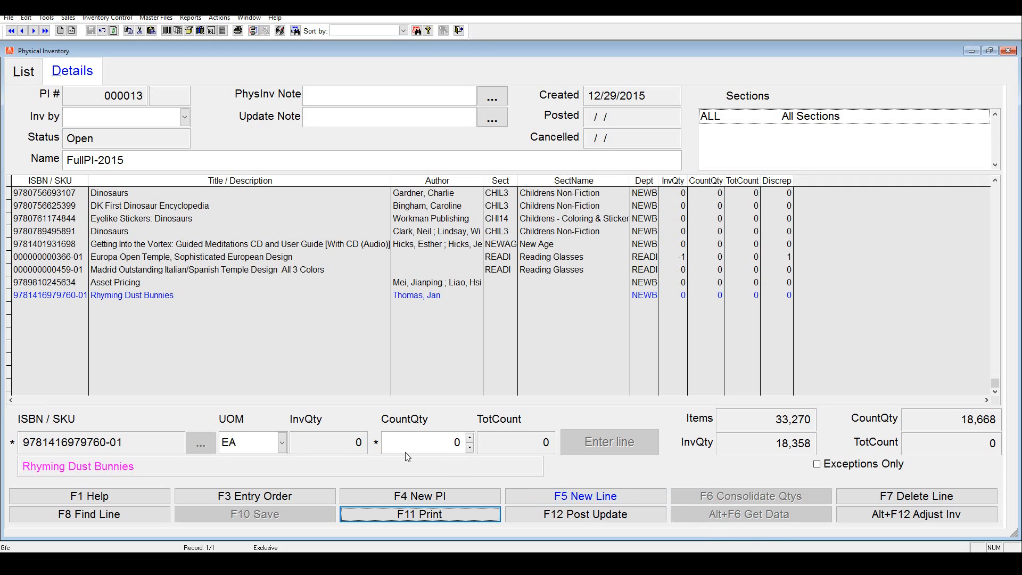
Step: Open the details of the Test PI physical inventory, and bring up and cancel its report setup
left_click(9, 63)
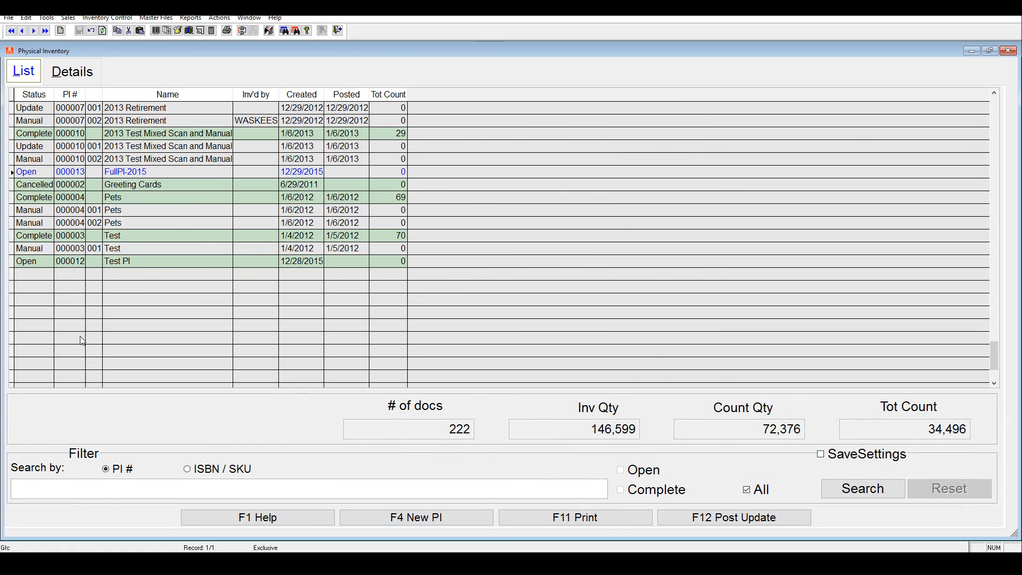
left_click(28, 108)
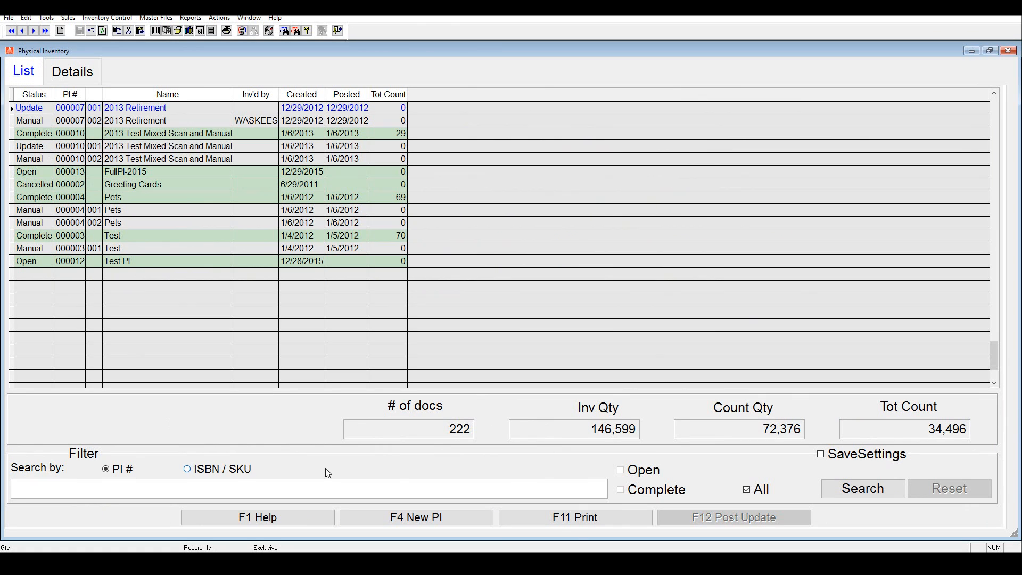
left_click(118, 260)
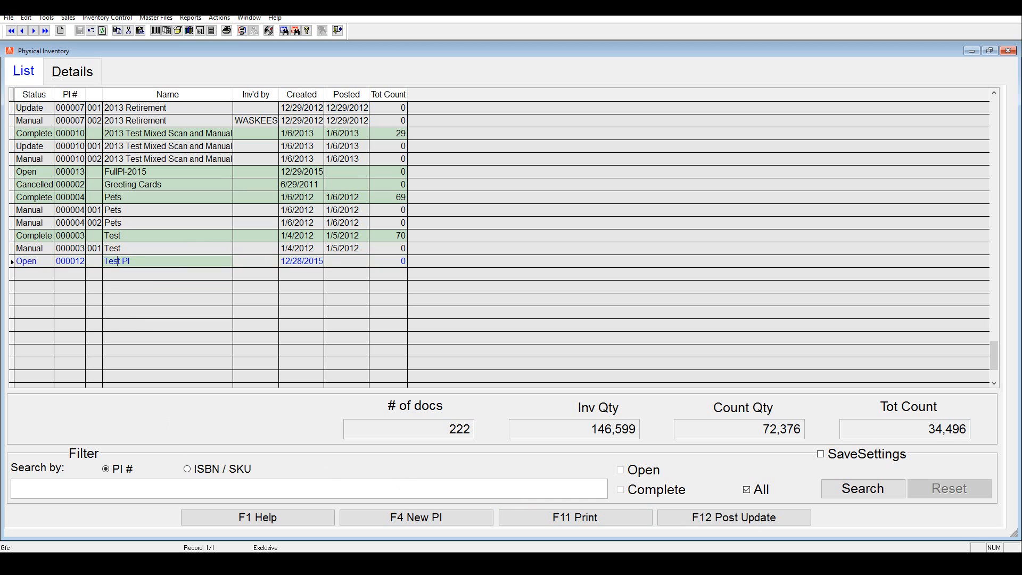
left_click(77, 72)
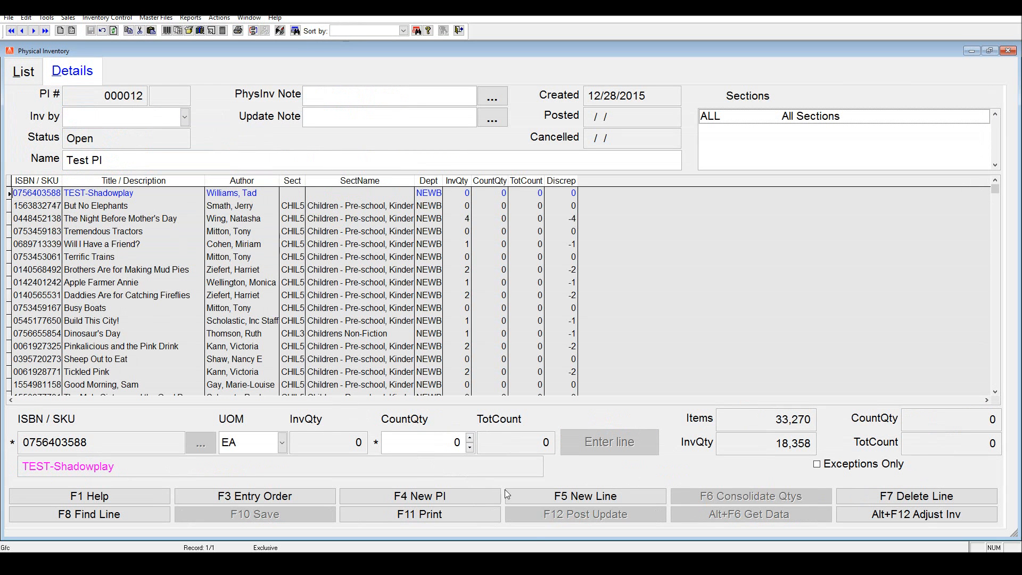
left_click(444, 514)
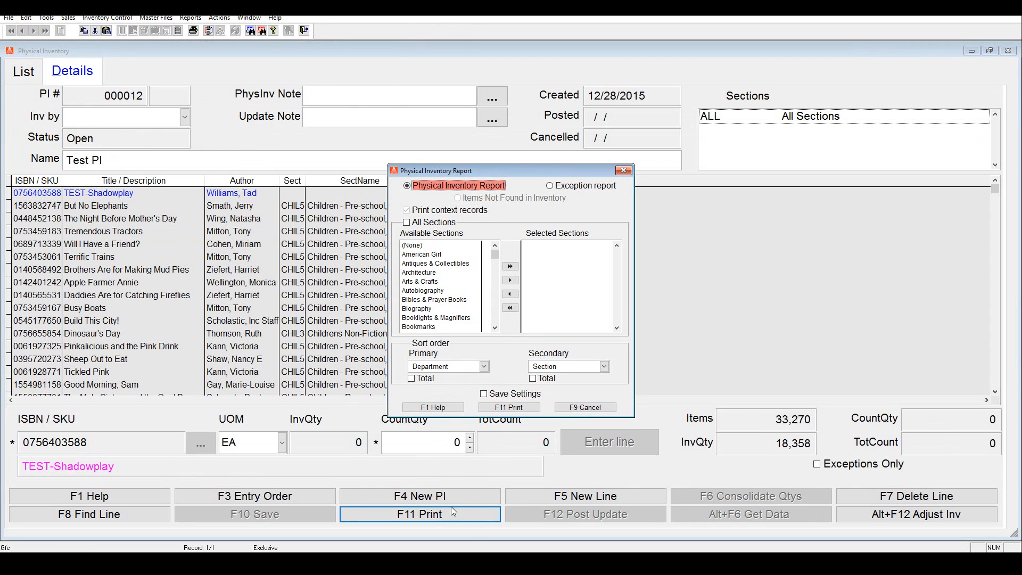
left_click(585, 407)
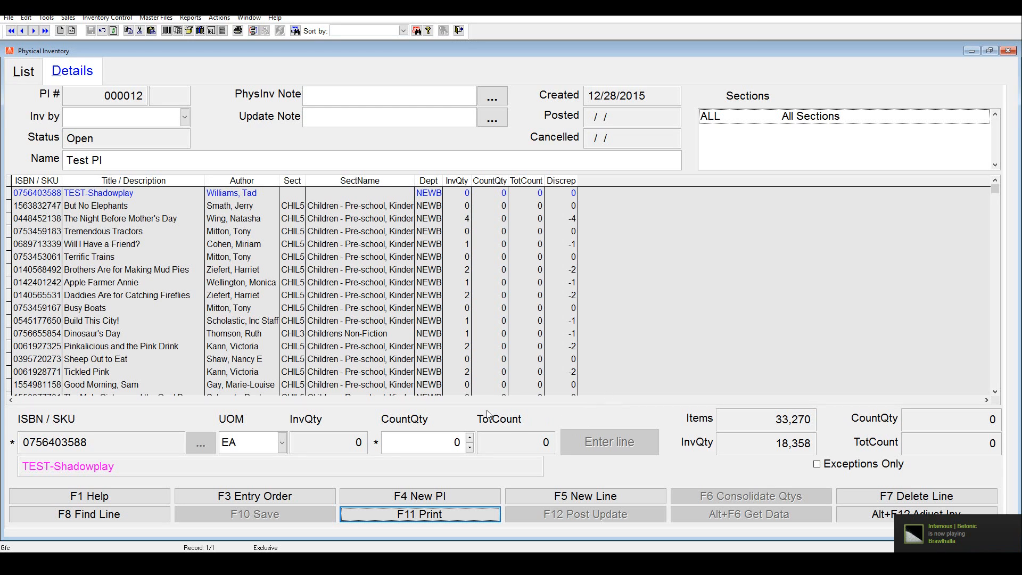
left_click(98, 192)
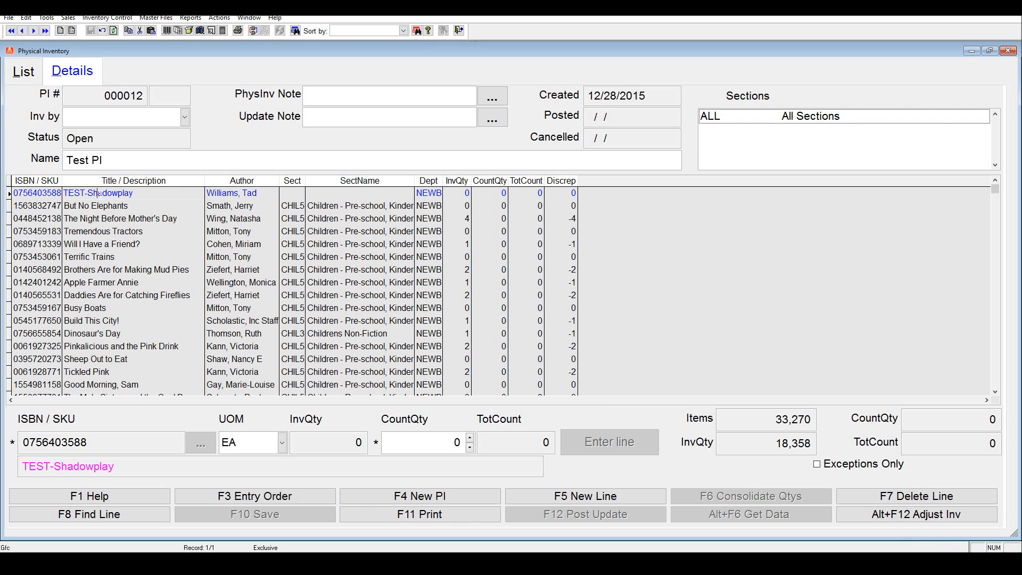
left_click(99, 520)
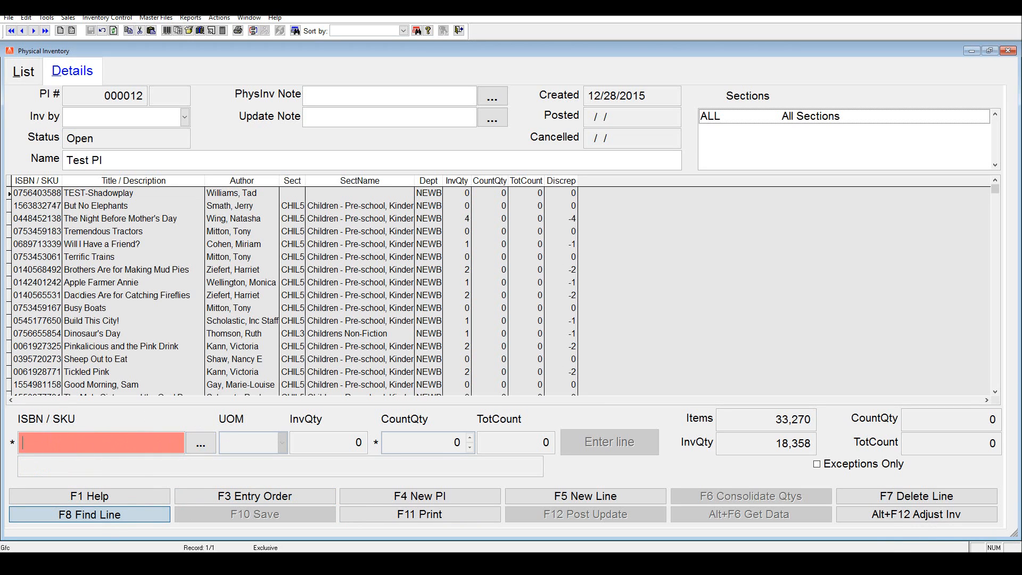
key("Return")
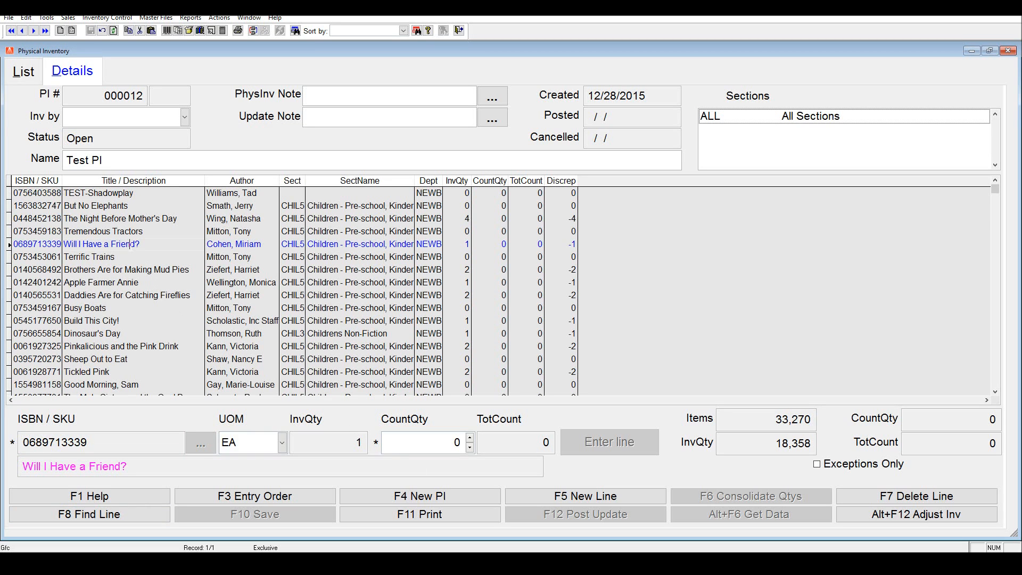
left_click(470, 438)
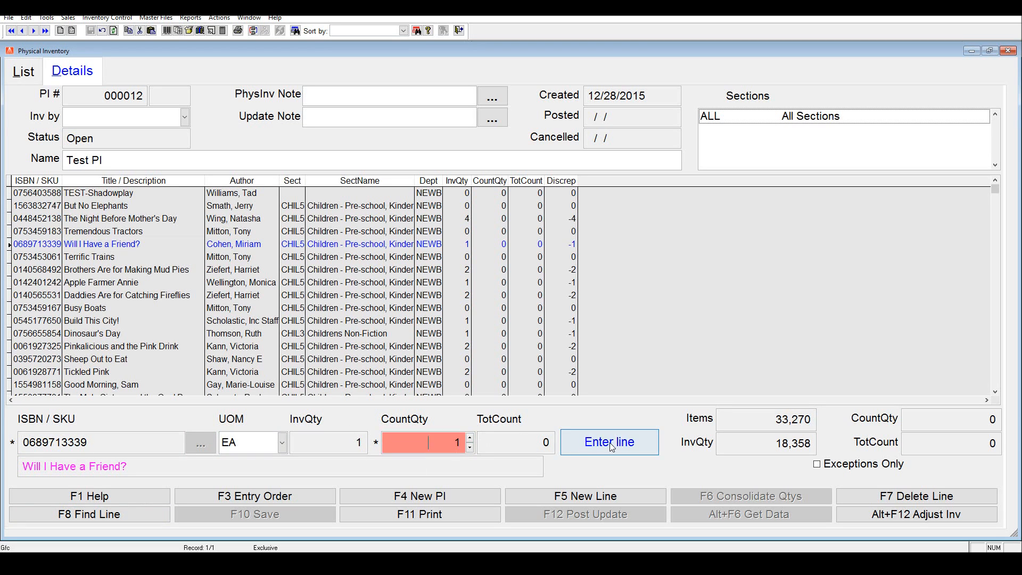
left_click(610, 442)
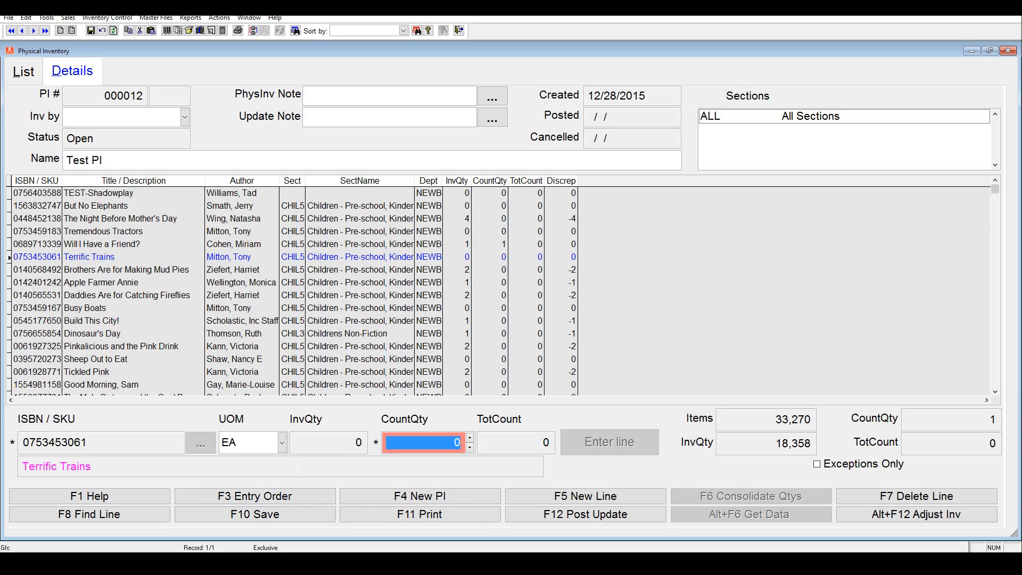
left_click(301, 467)
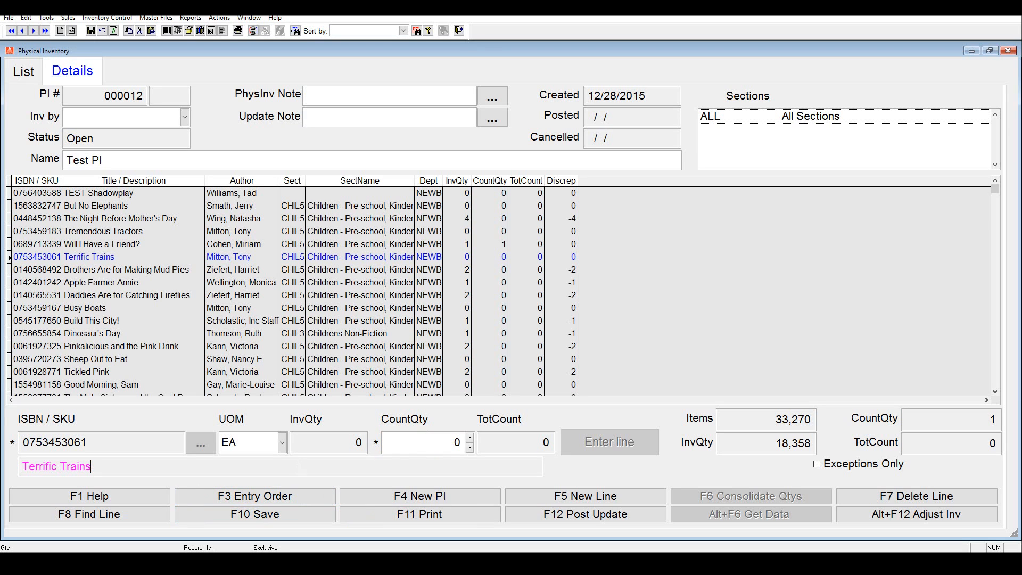
Step: Discard the unsaved count change and set up an Exception report for Test PI covering all sections
left_click(461, 512)
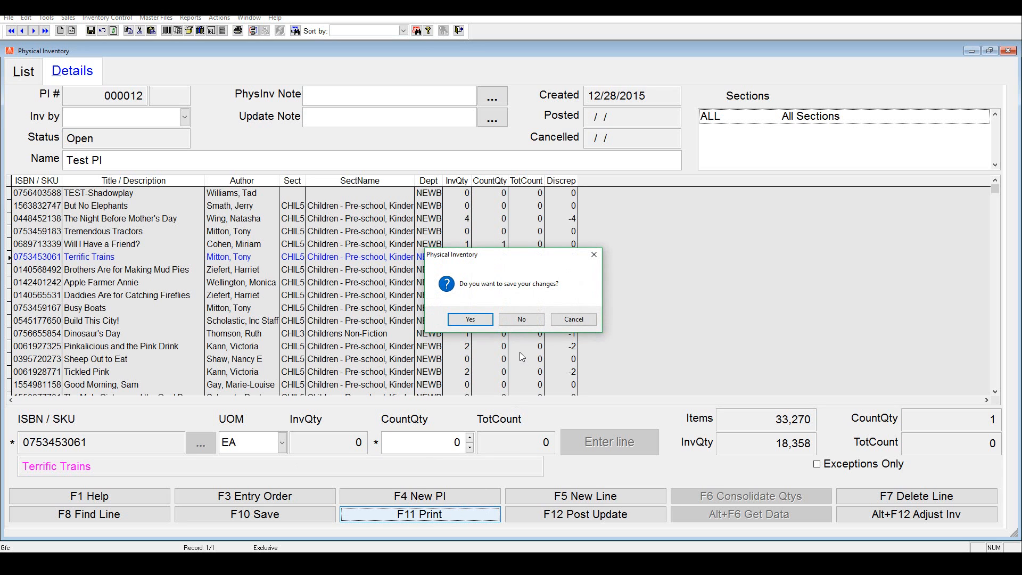
left_click(519, 319)
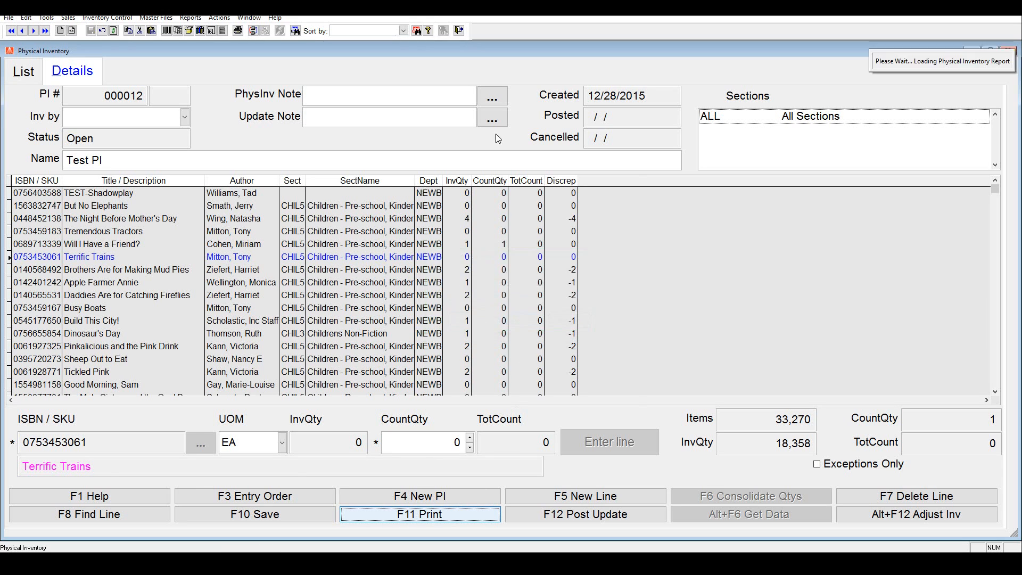
left_click(554, 186)
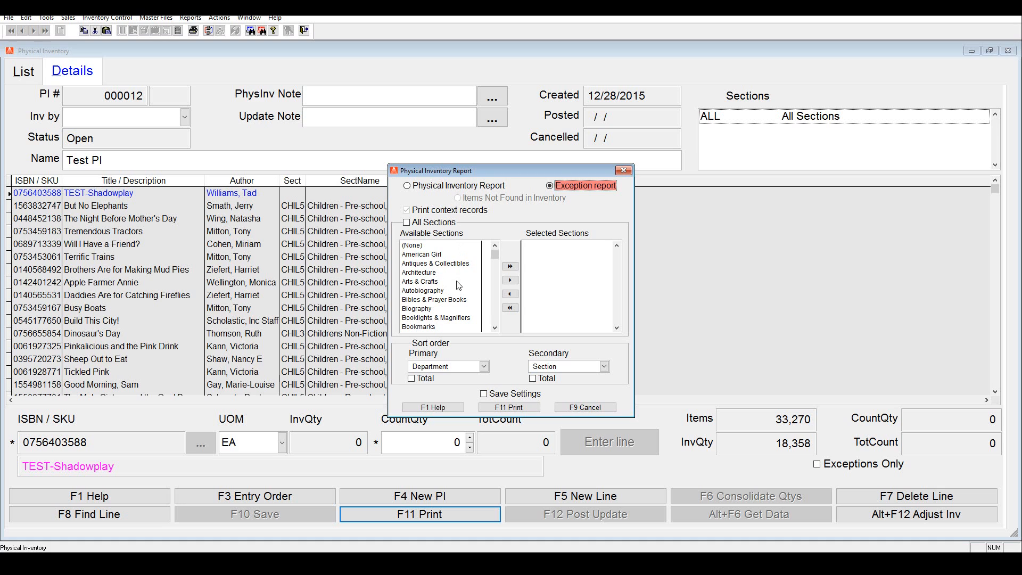
left_click(407, 224)
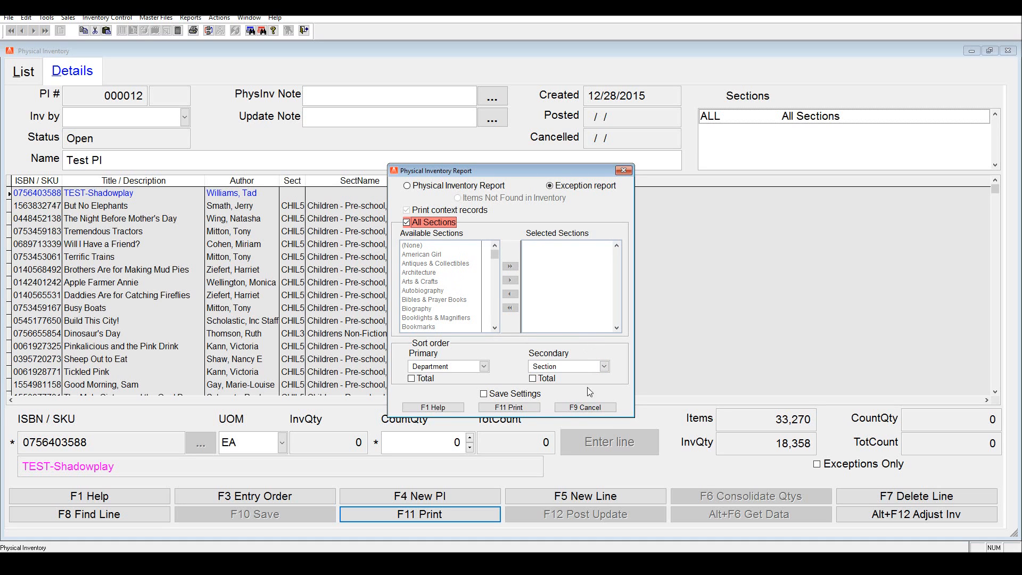
Step: Preview the all-sections exception report on screen, and close the preview and print dialog
left_click(519, 408)
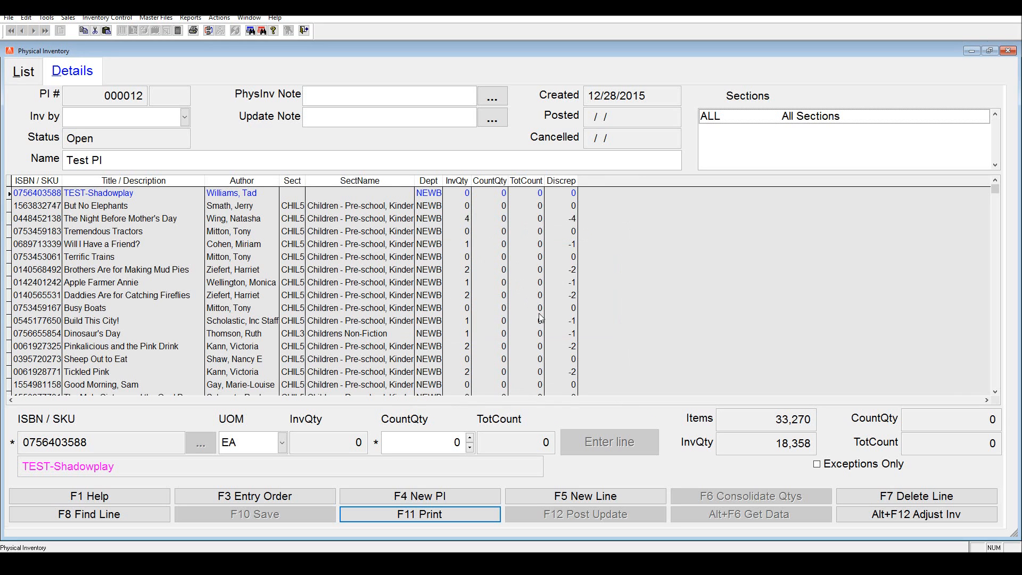
left_click(604, 319)
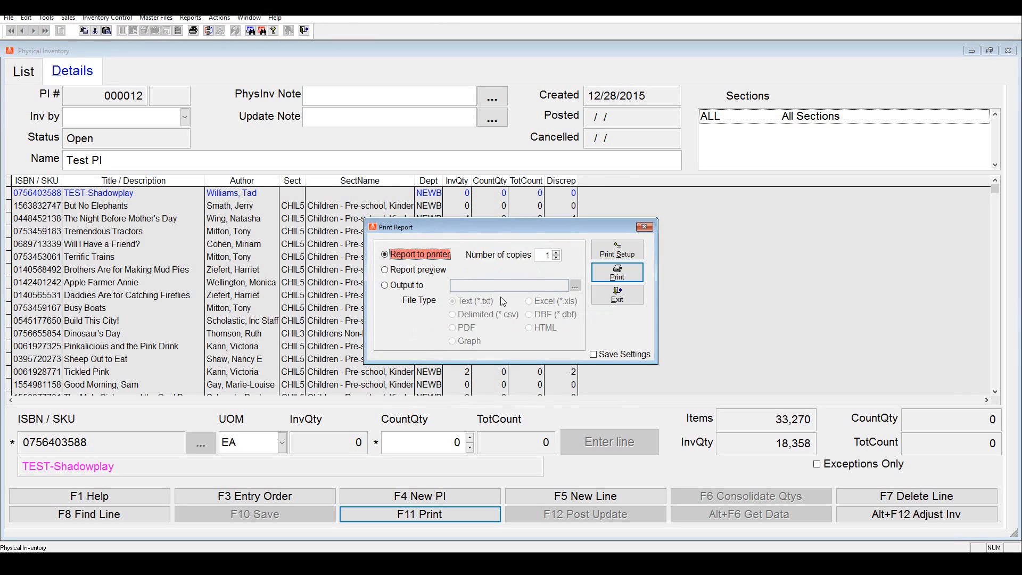
left_click(391, 272)
left_click(617, 273)
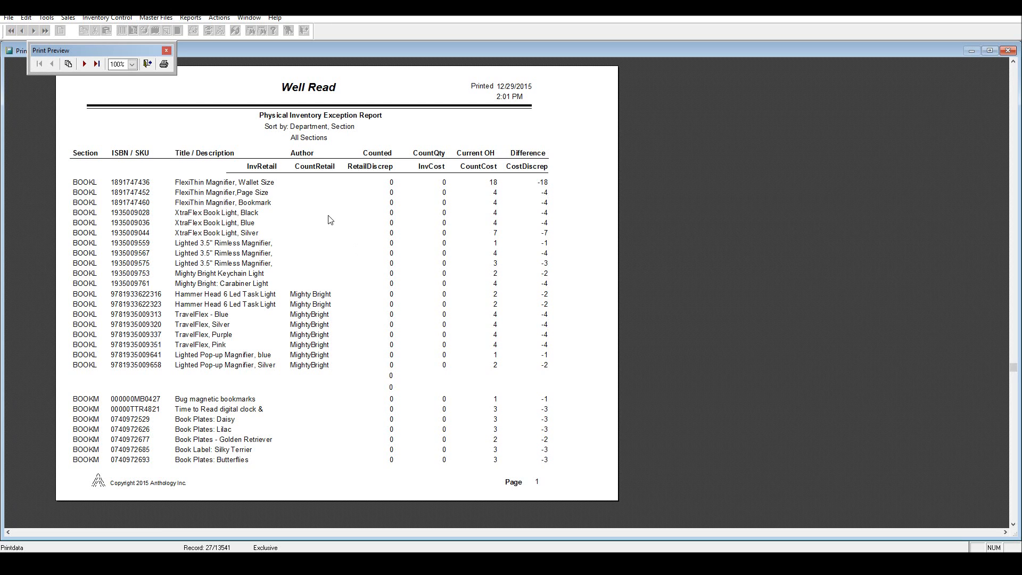
left_click(147, 63)
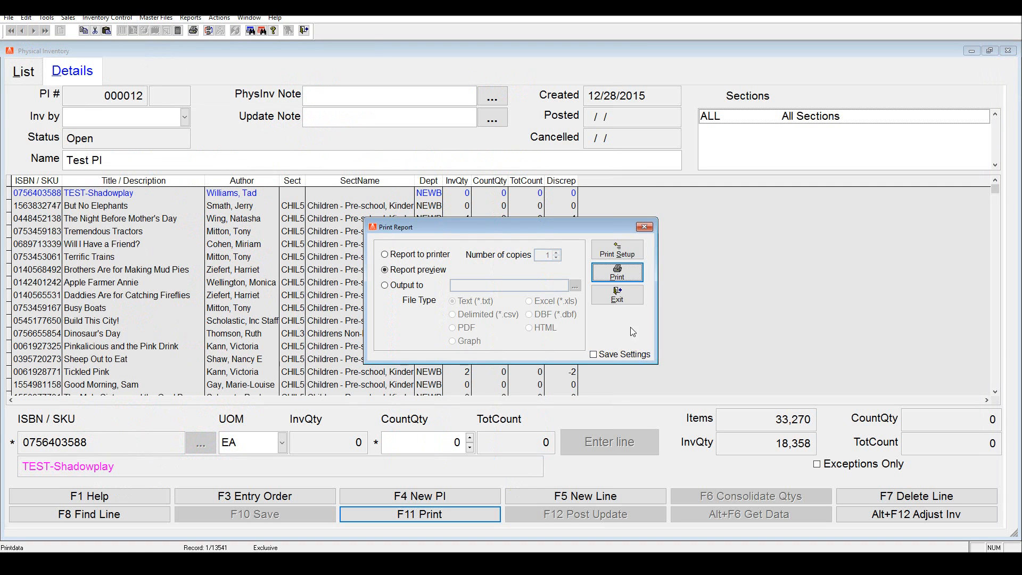
left_click(617, 294)
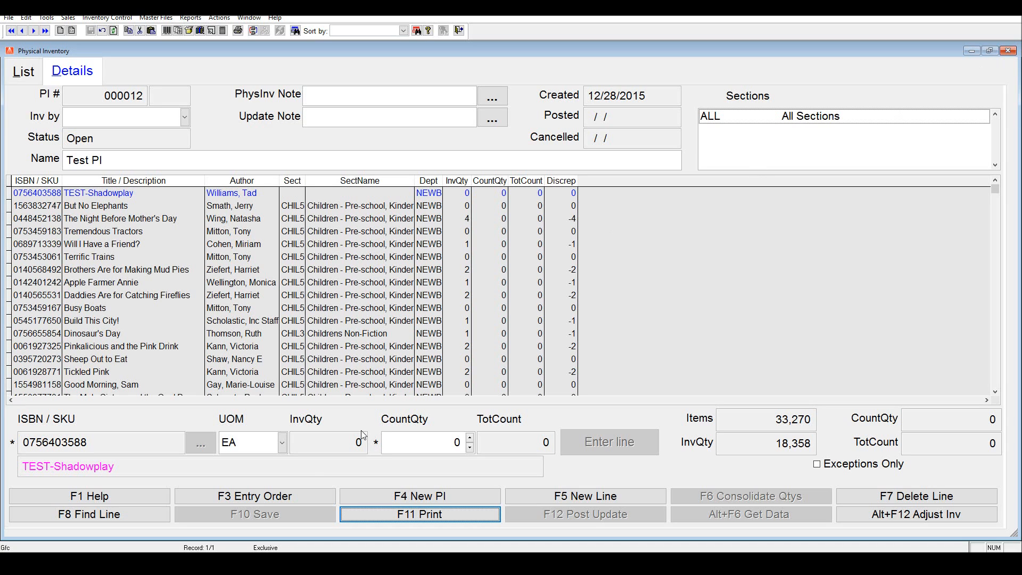
Step: Close the Physical Inventory window and run a Quick Backup with Copy Open Files enabled
left_click(1008, 52)
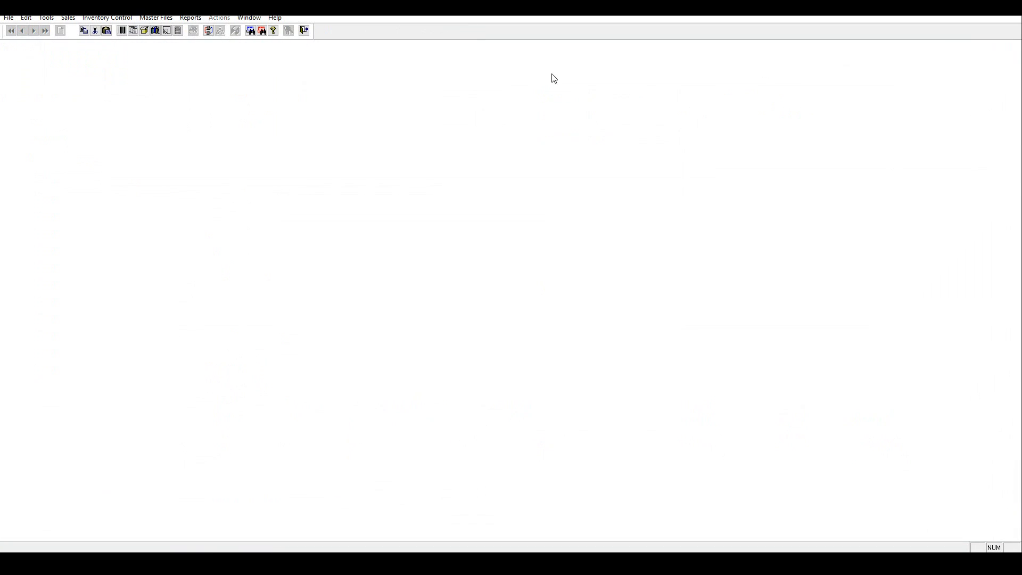
left_click(47, 18)
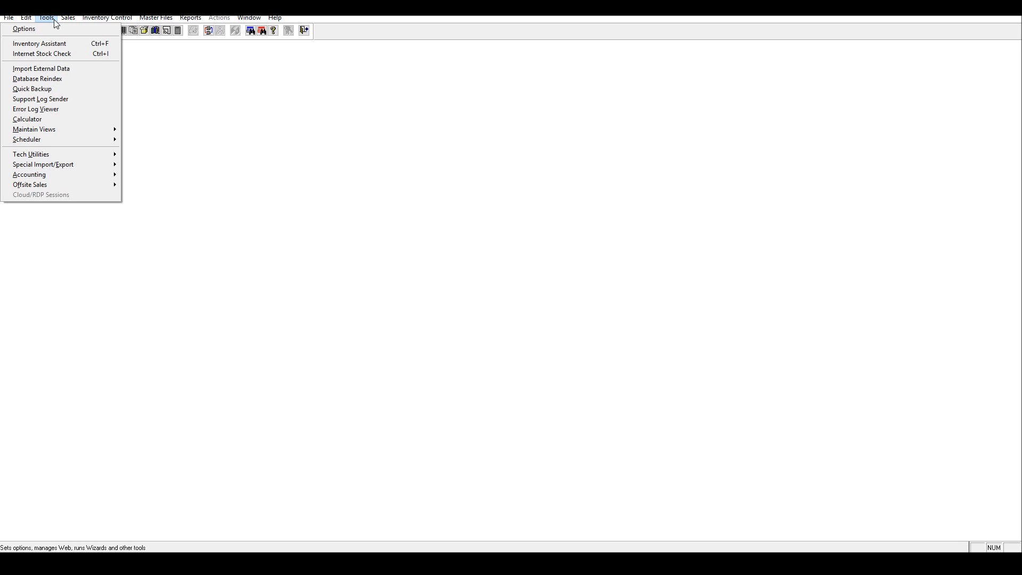
left_click(53, 89)
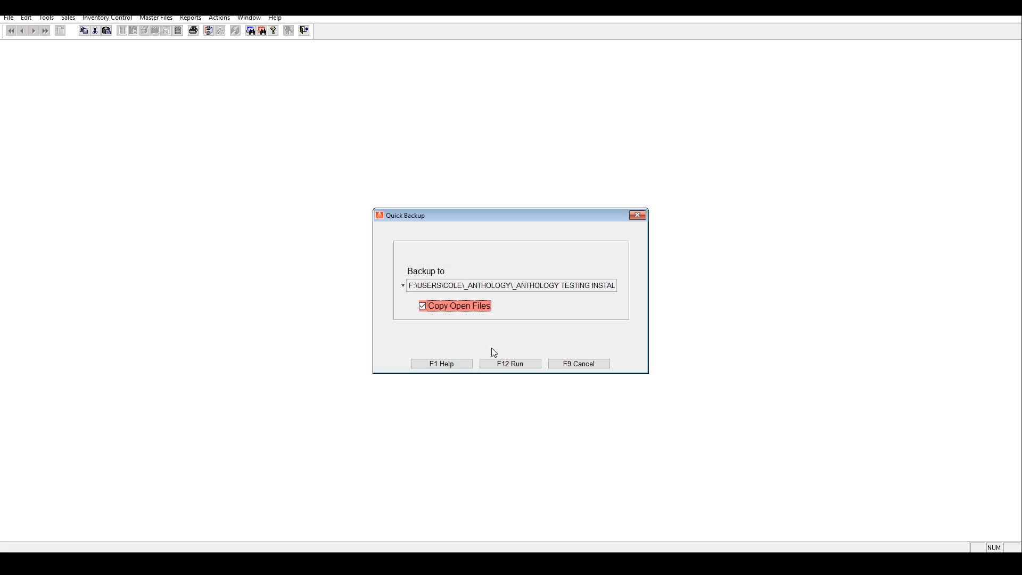
left_click(523, 364)
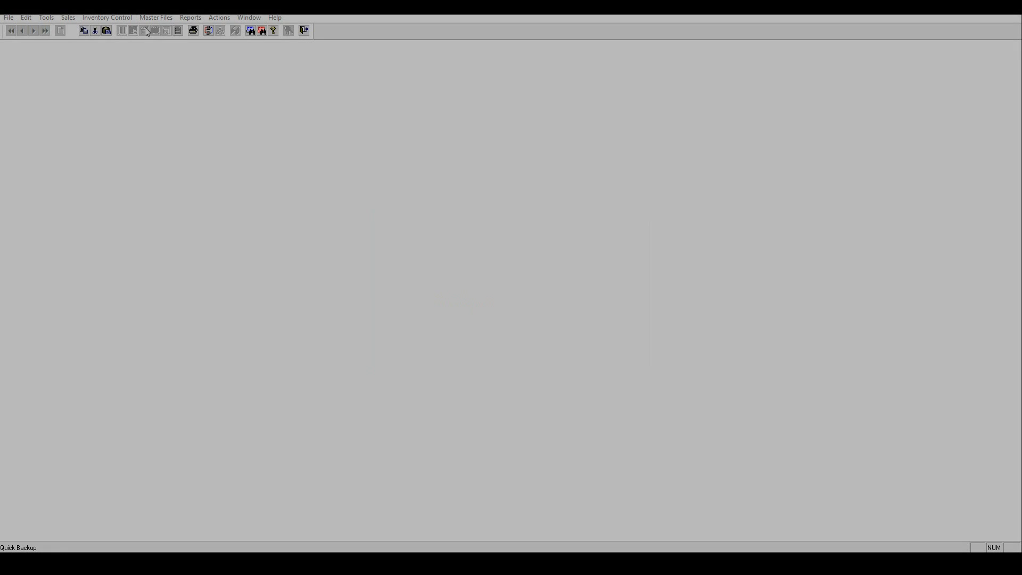
Step: Reopen the Test PI physical inventory and start its inventory adjustment without printing an exception report
left_click(110, 17)
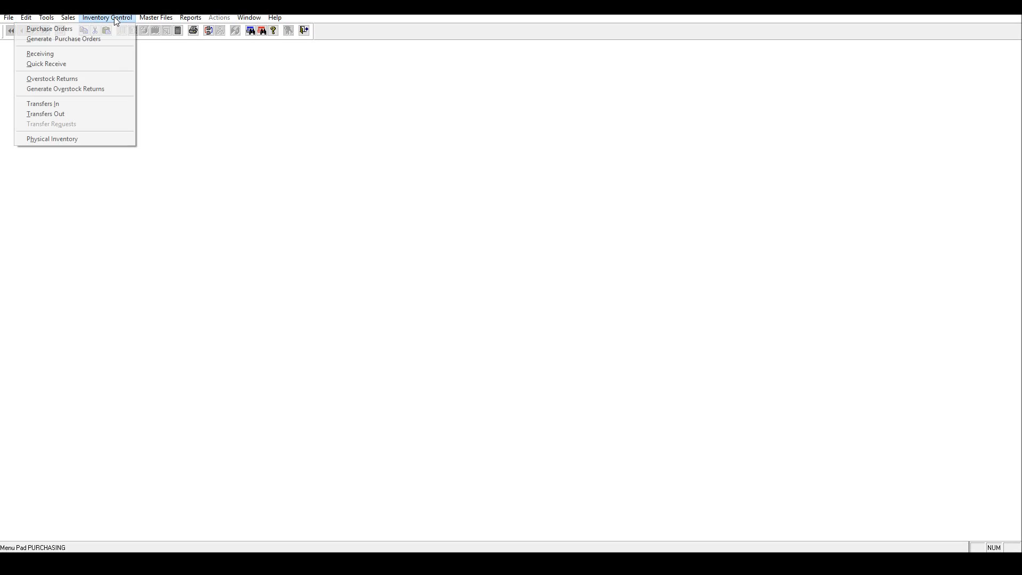
left_click(68, 139)
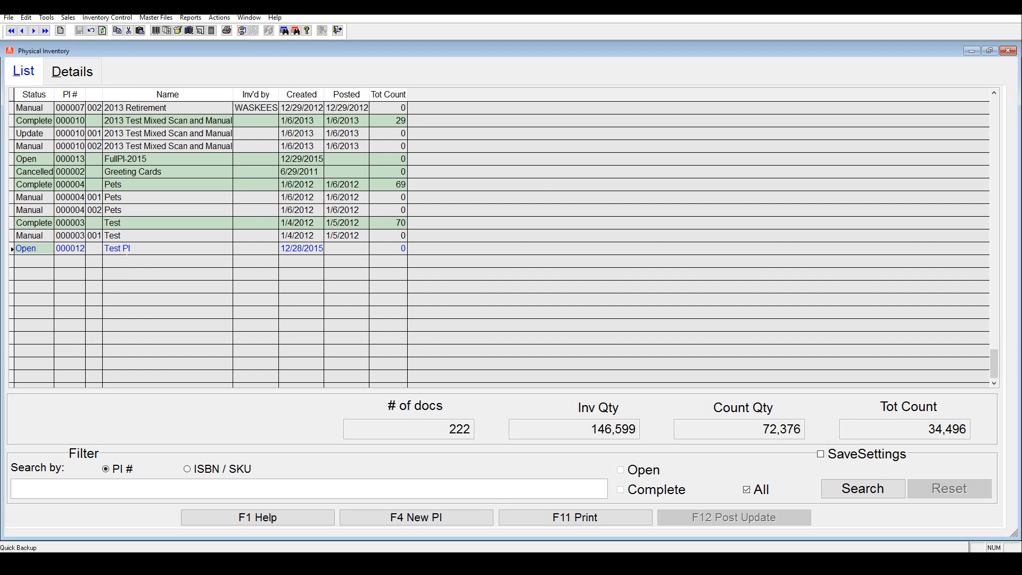
left_click(127, 249)
double_click(126, 248)
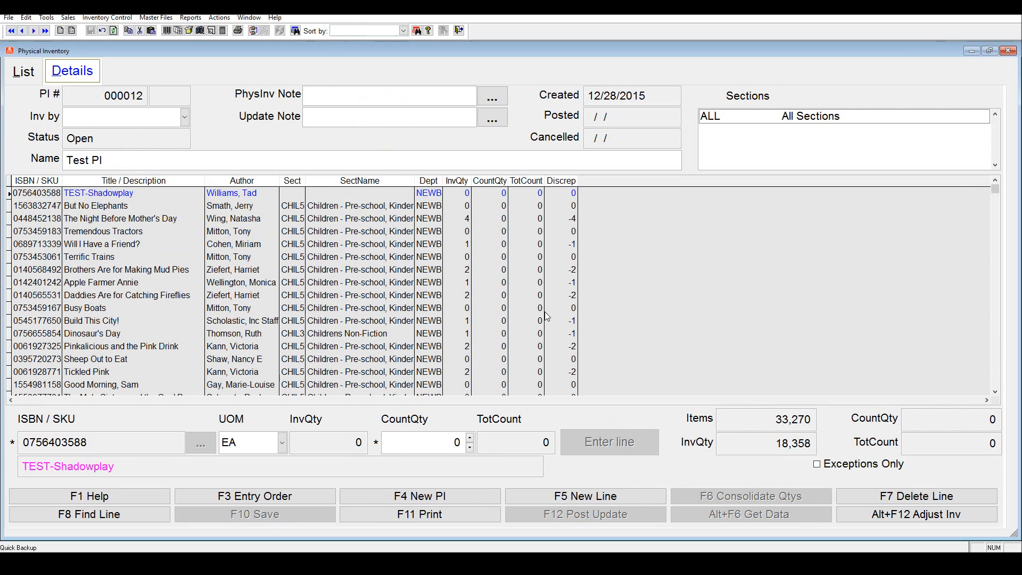
left_click(896, 519)
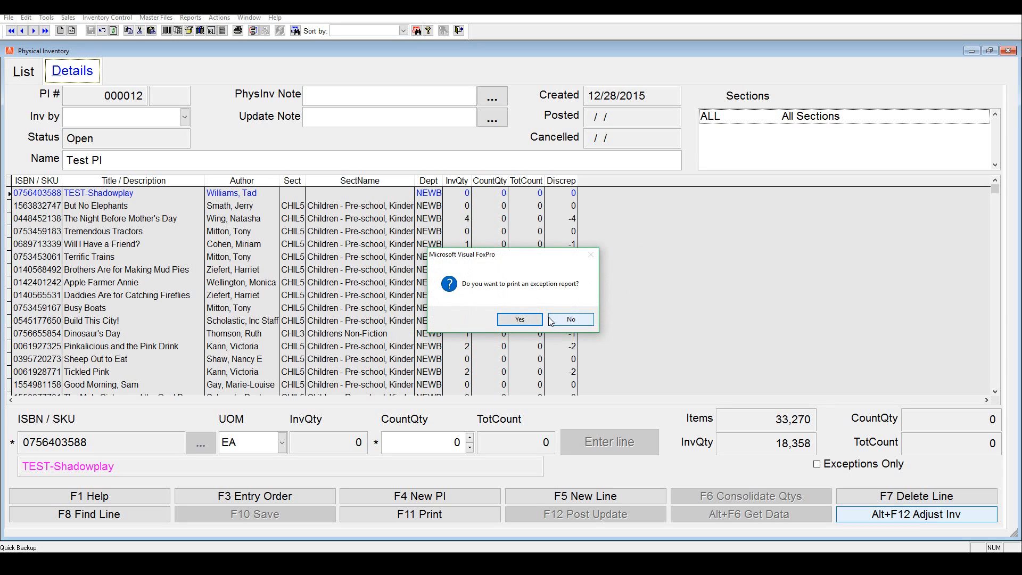
left_click(567, 321)
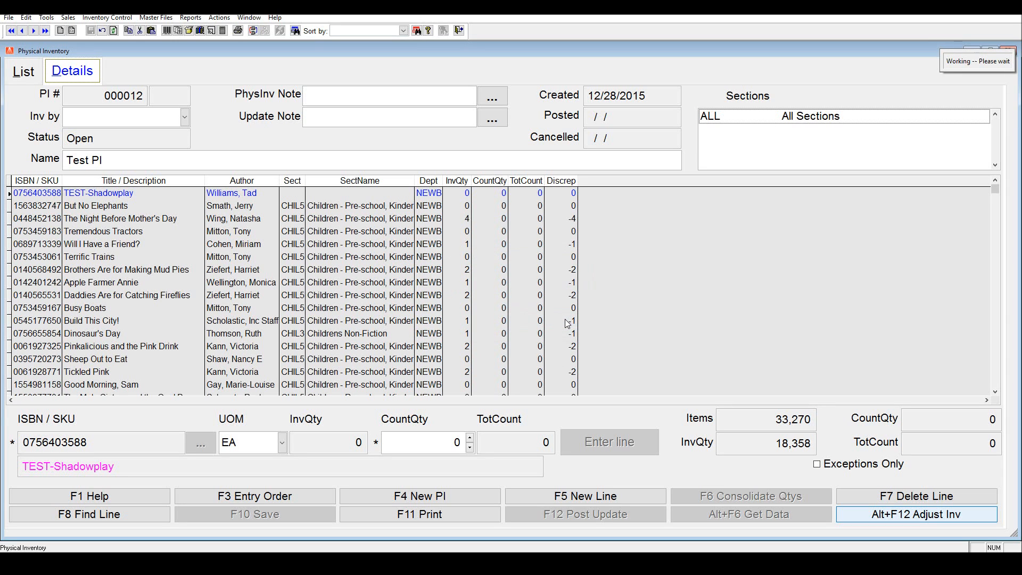